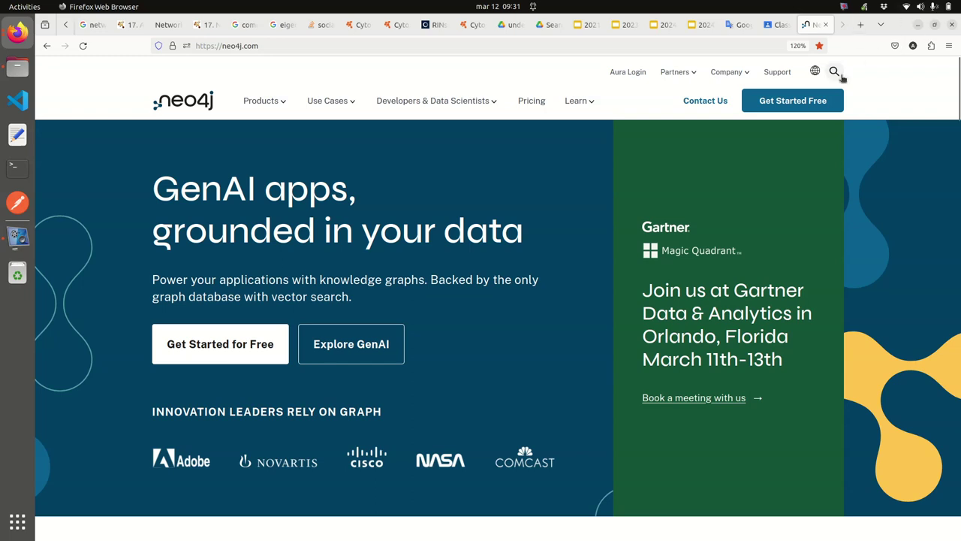
# Go to the AuraDB free sign-up from the Neo4j home page and log in with the personal Google account
pyautogui.click(813, 110)
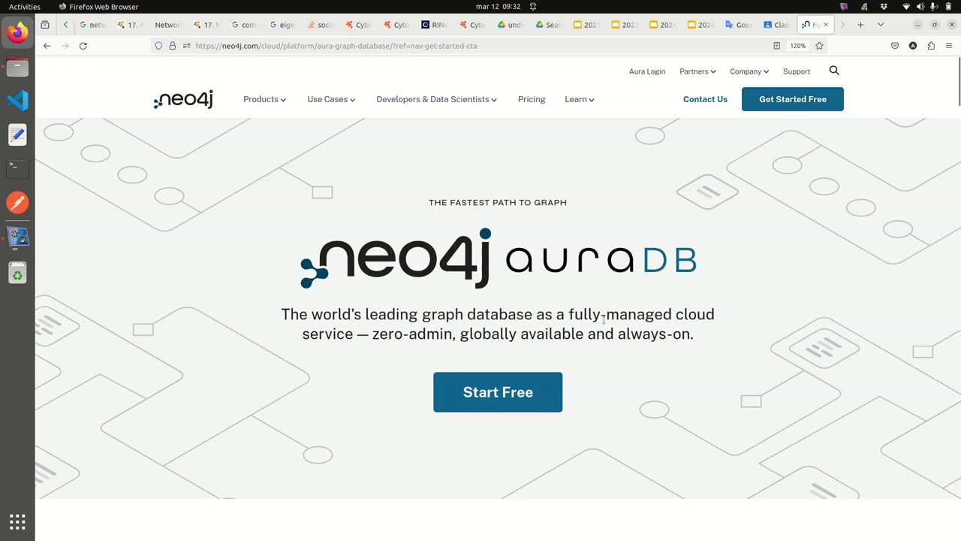
pyautogui.click(496, 390)
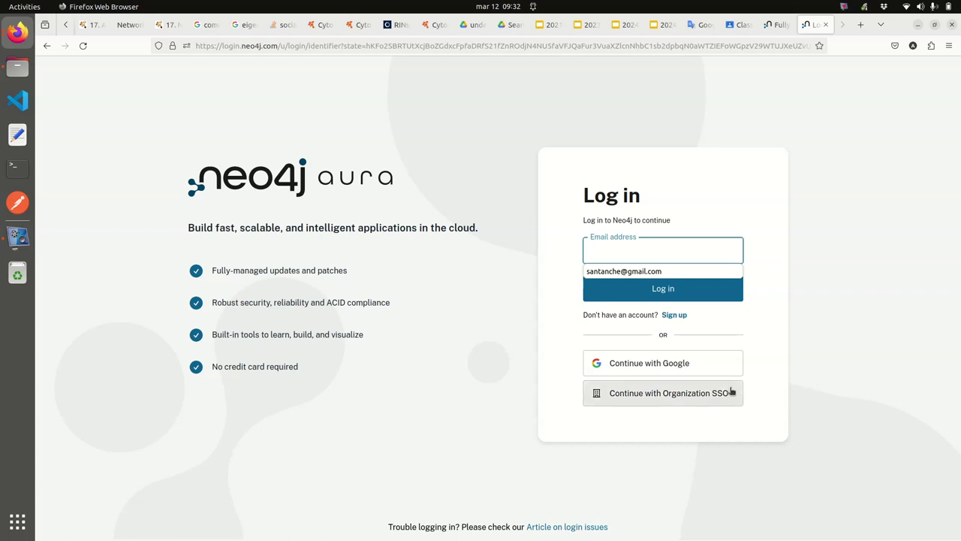
pyautogui.click(699, 363)
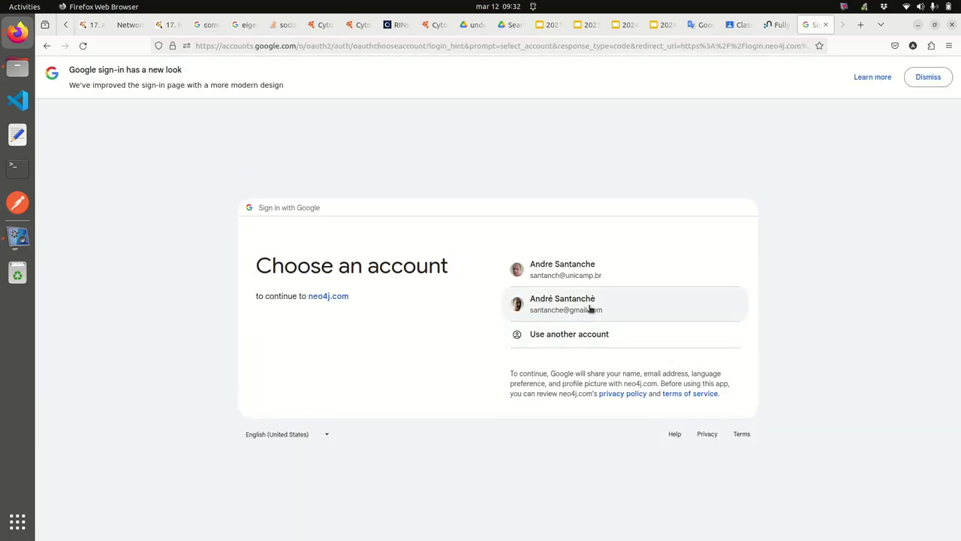
pyautogui.click(590, 308)
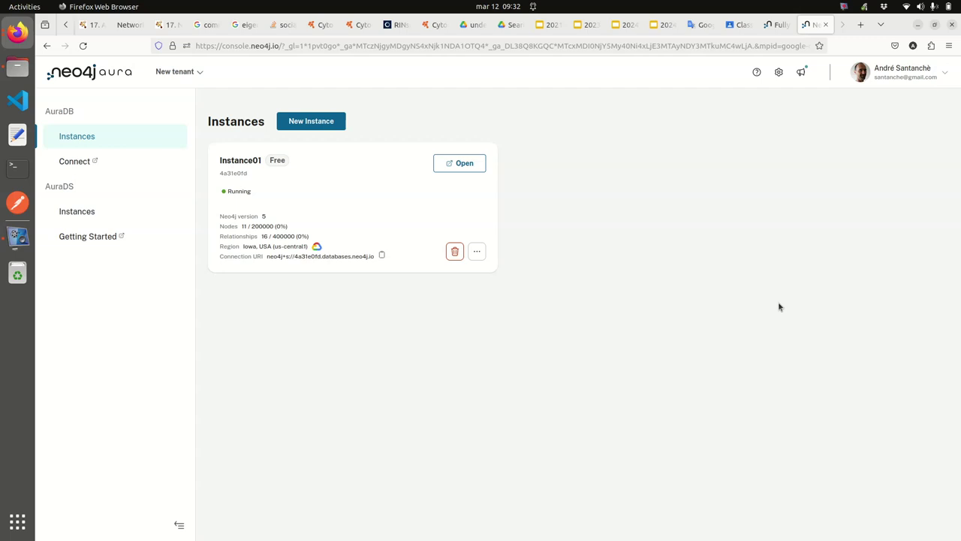
pyautogui.click(333, 128)
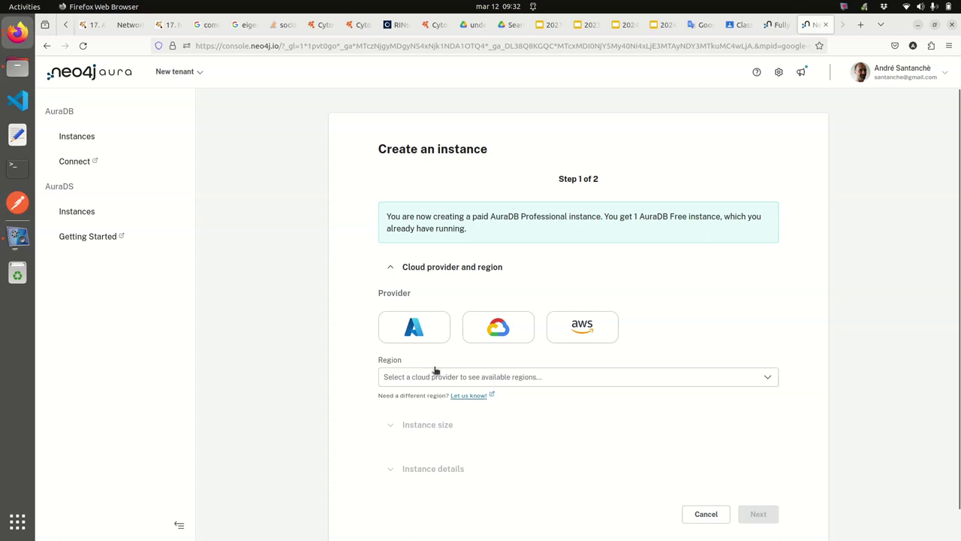
pyautogui.scroll(-1, 639, 250)
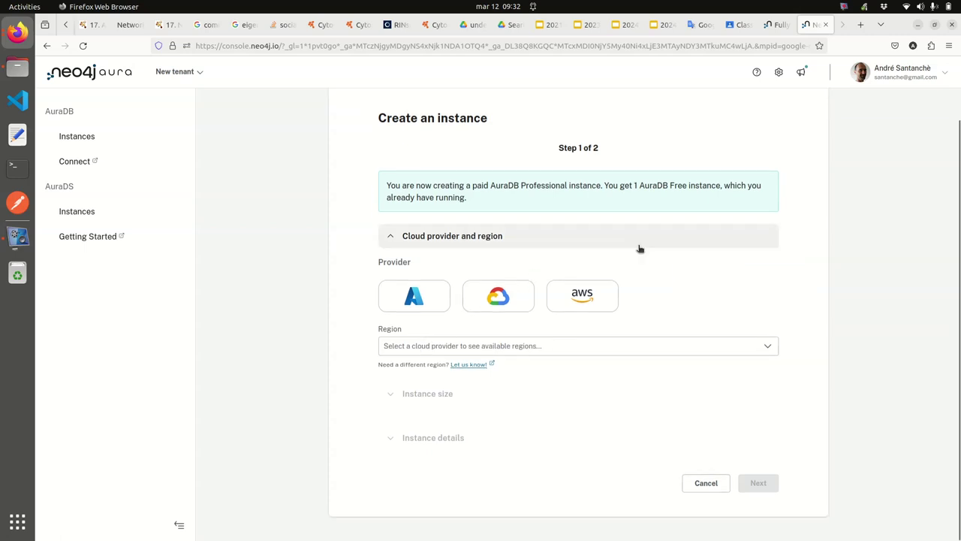
pyautogui.click(528, 350)
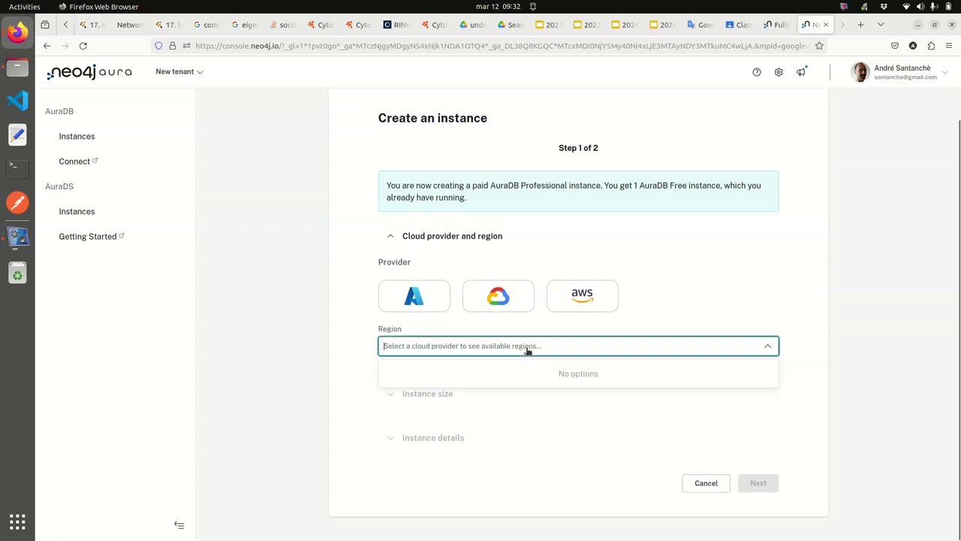
pyautogui.click(528, 350)
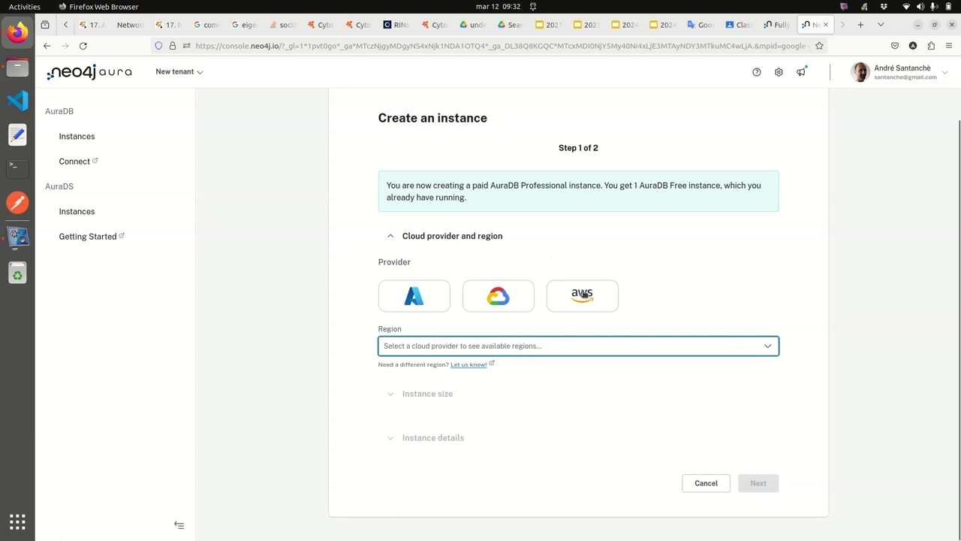
pyautogui.click(707, 488)
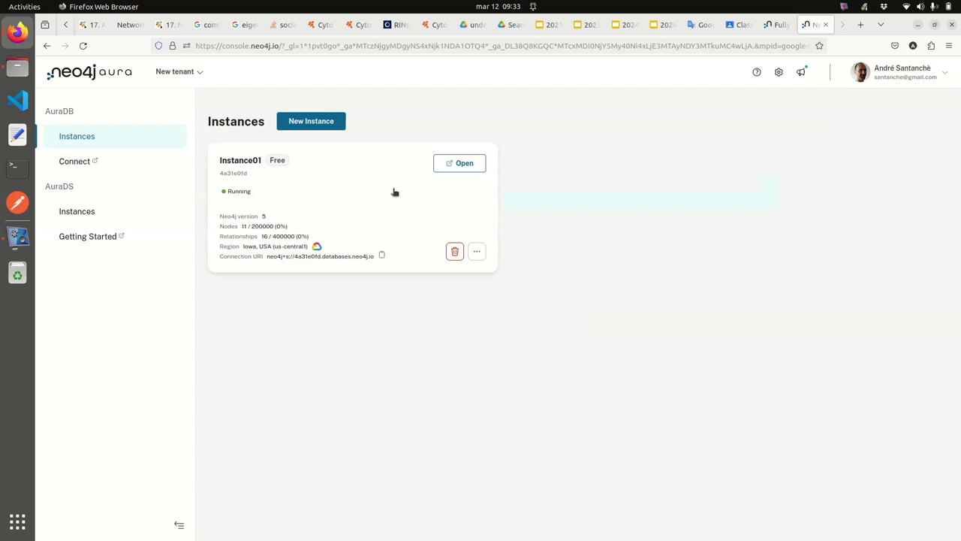
# Destroy the existing Instance01, entering Instance01 as the confirmation text
pyautogui.click(455, 252)
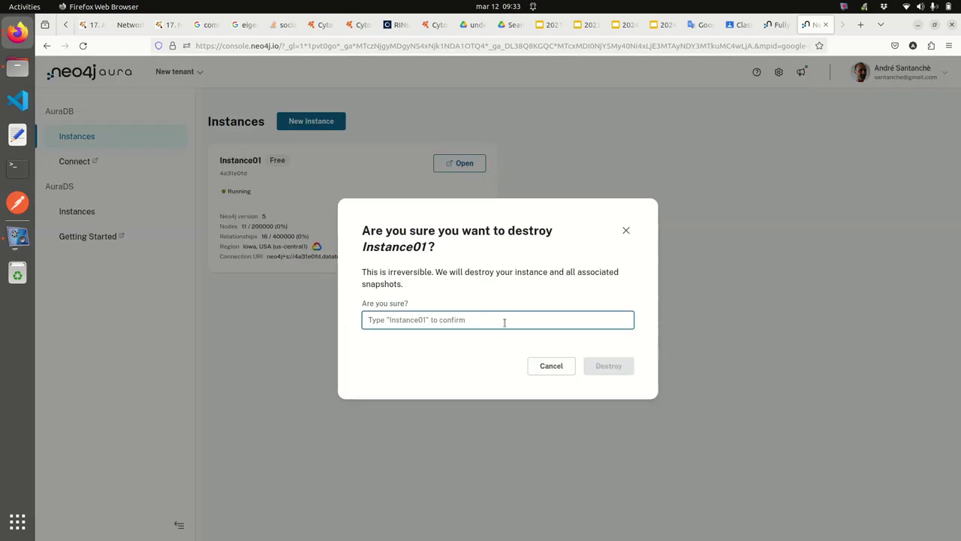
pyautogui.write('Instance01')
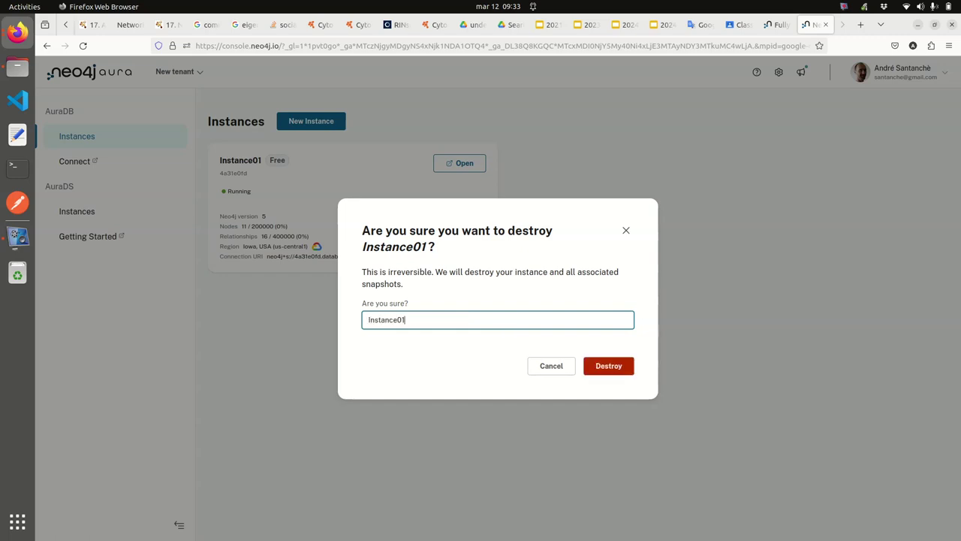
pyautogui.click(610, 365)
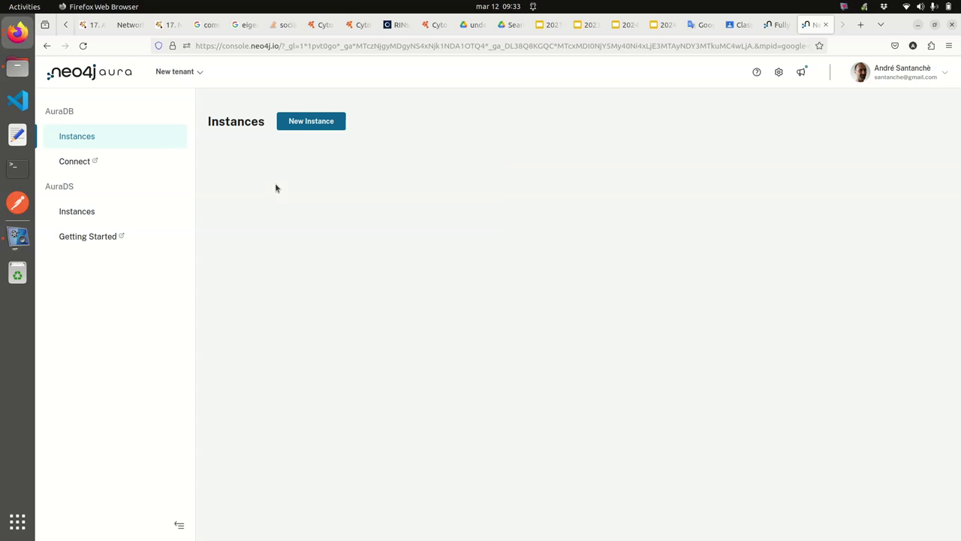
# Create a new AuraDB instance of the Free type
pyautogui.click(320, 126)
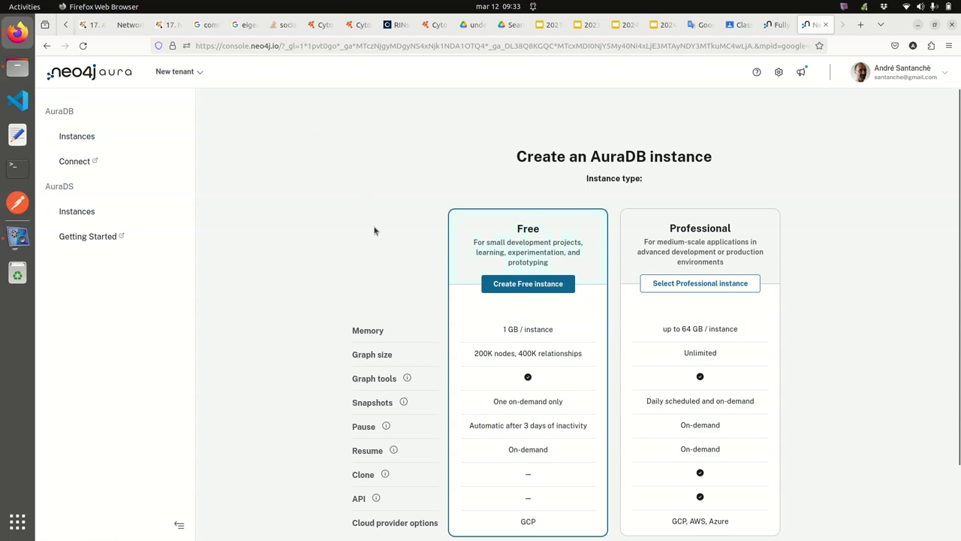
pyautogui.scroll(-2, 385, 242)
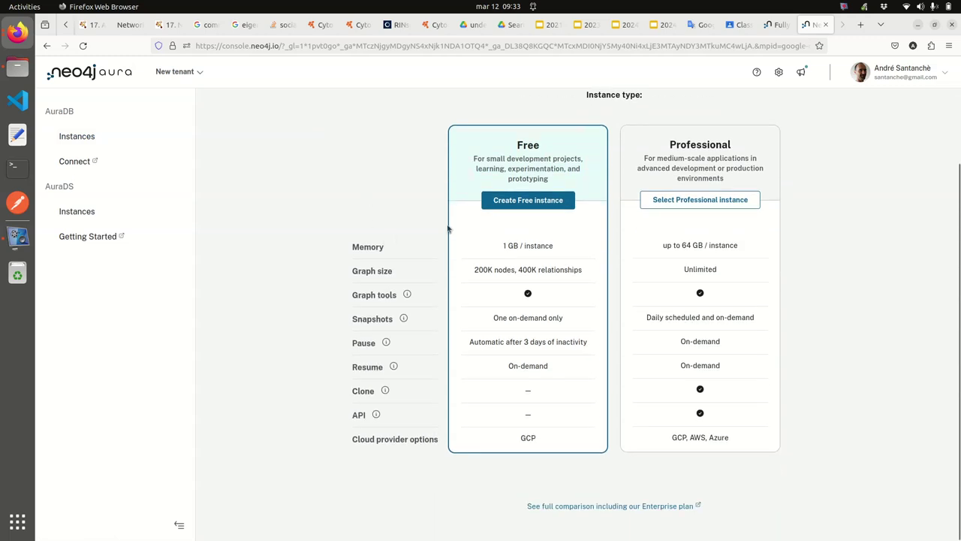
pyautogui.click(531, 200)
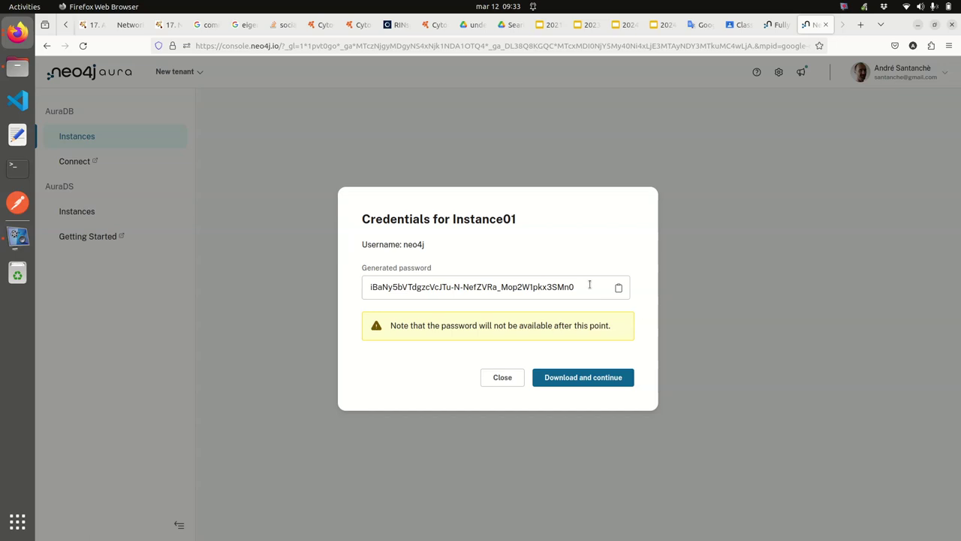
# Copy the generated password into a blank Text Editor document, and download the instance credentials as a text file to the imagens-externas folder
pyautogui.tripleClick(589, 285)
pyautogui.hotkey('ctrl', 'c')
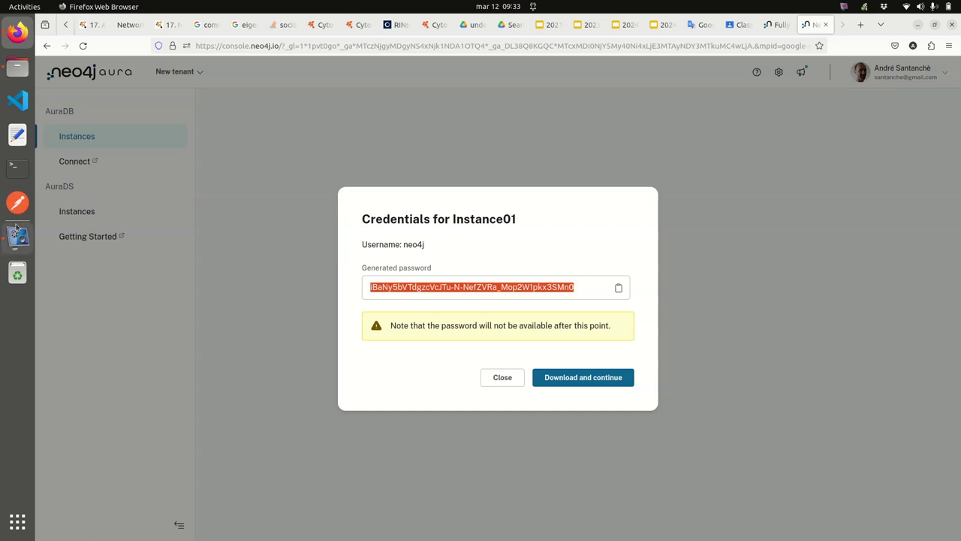
pyautogui.click(18, 135)
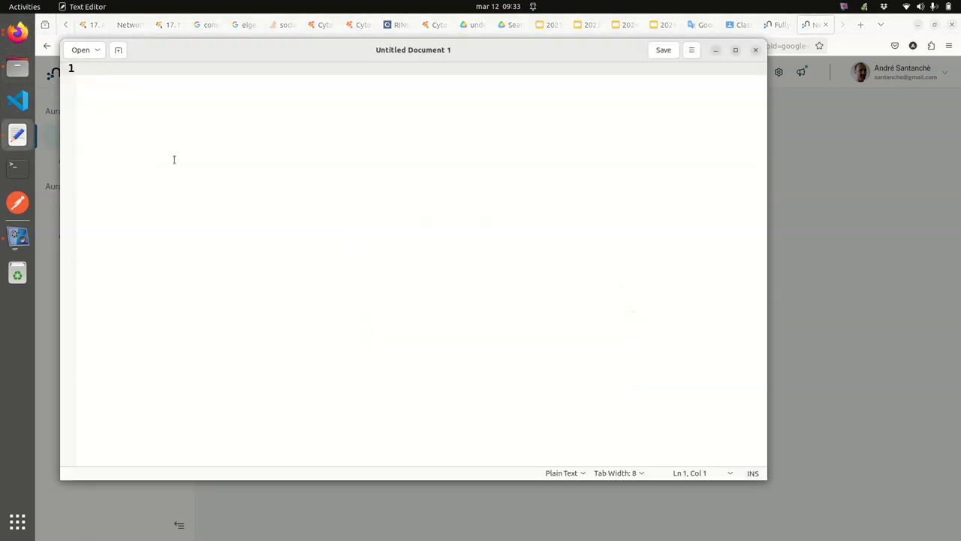
pyautogui.hotkey('ctrl', 'v')
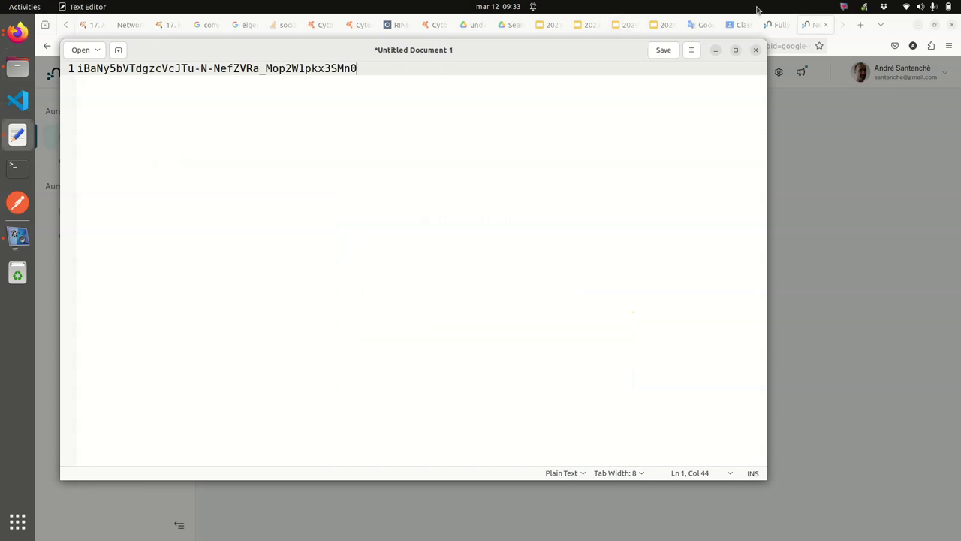
pyautogui.click(717, 50)
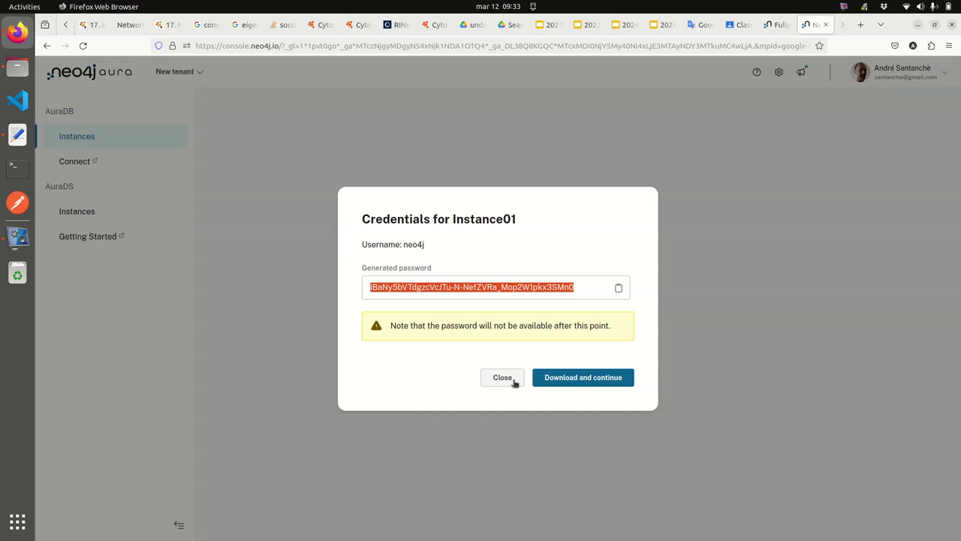
pyautogui.click(575, 377)
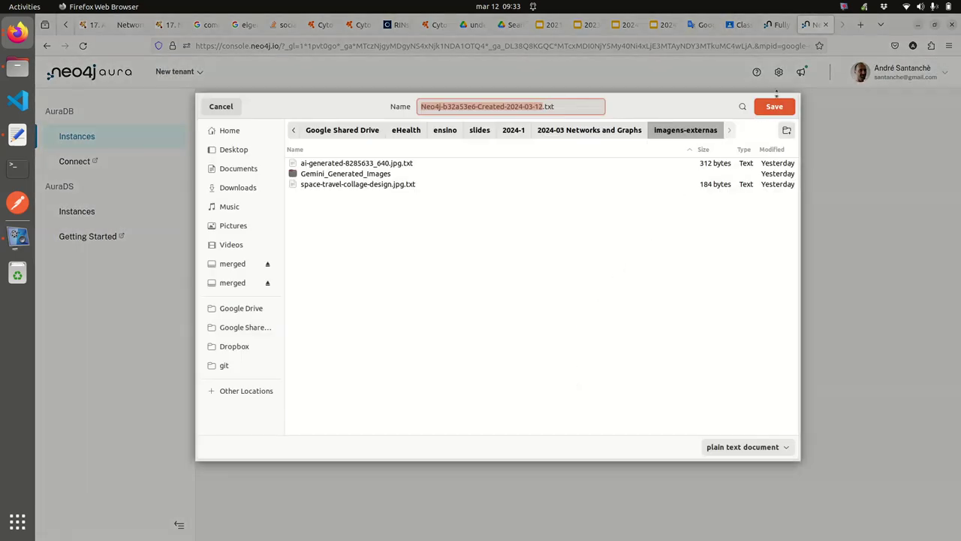
pyautogui.click(777, 106)
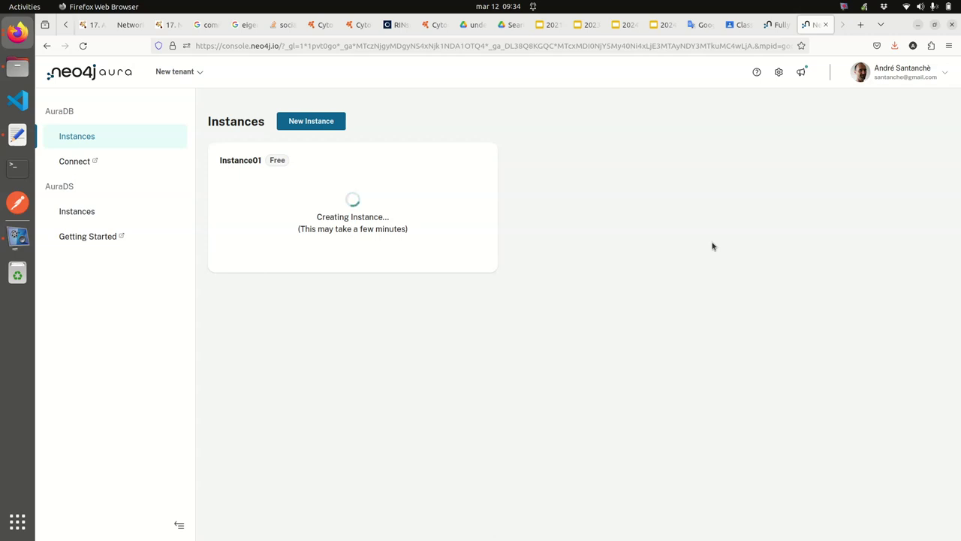
pyautogui.hotkey('alt', 'Tab')
pyautogui.hotkey('alt', 'Tab')
pyautogui.hotkey('alt', 'Tab')
pyautogui.hotkey('alt', 'Tab')
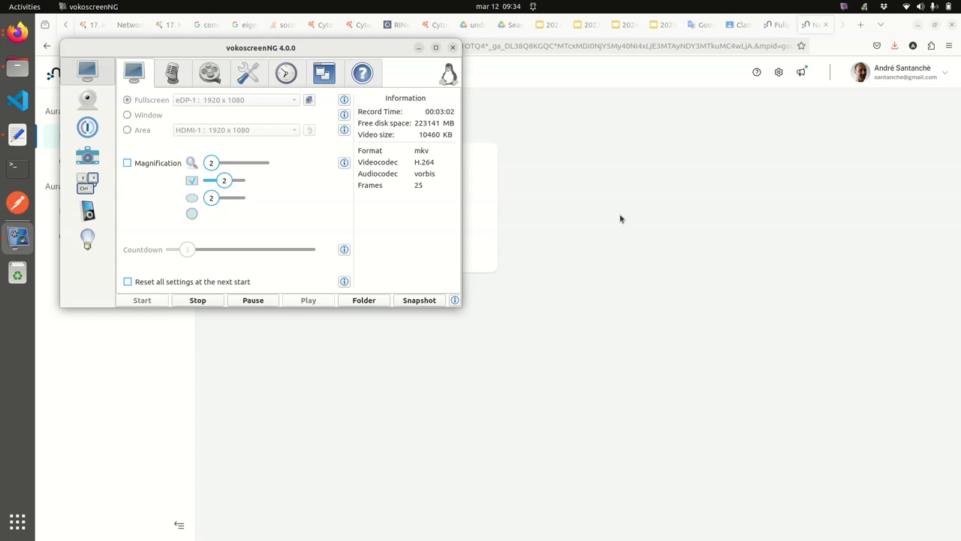
pyautogui.click(253, 300)
pyautogui.hotkey('alt', 'Tab')
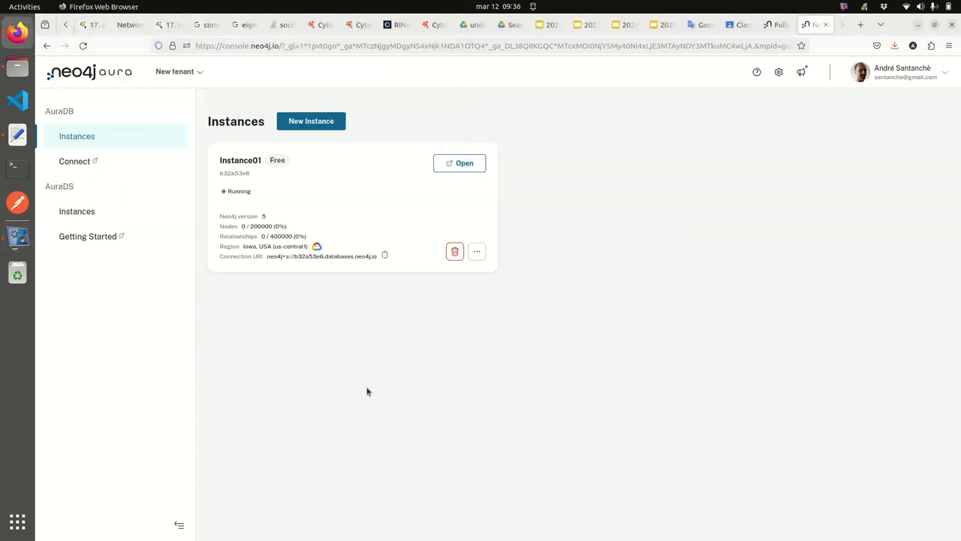
# Open Instance01 and connect to it with the database password copied from Text Editor, updating the password saved in the browser
pyautogui.click(459, 166)
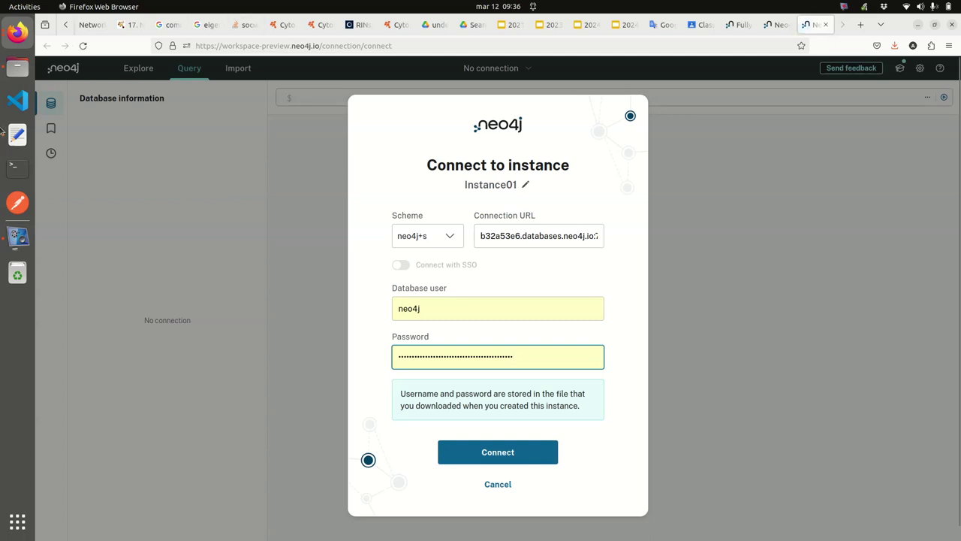
pyautogui.click(18, 136)
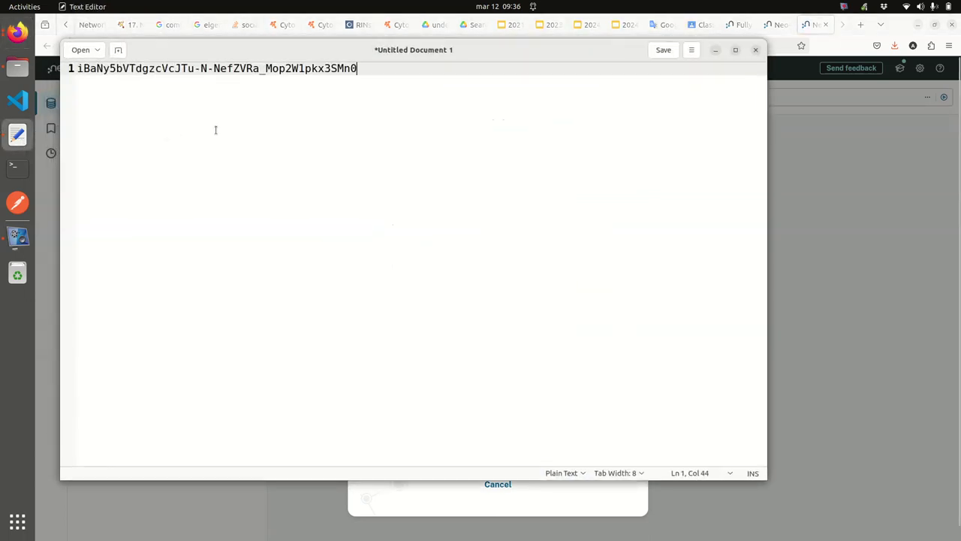
pyautogui.hotkey('ctrl', 'a')
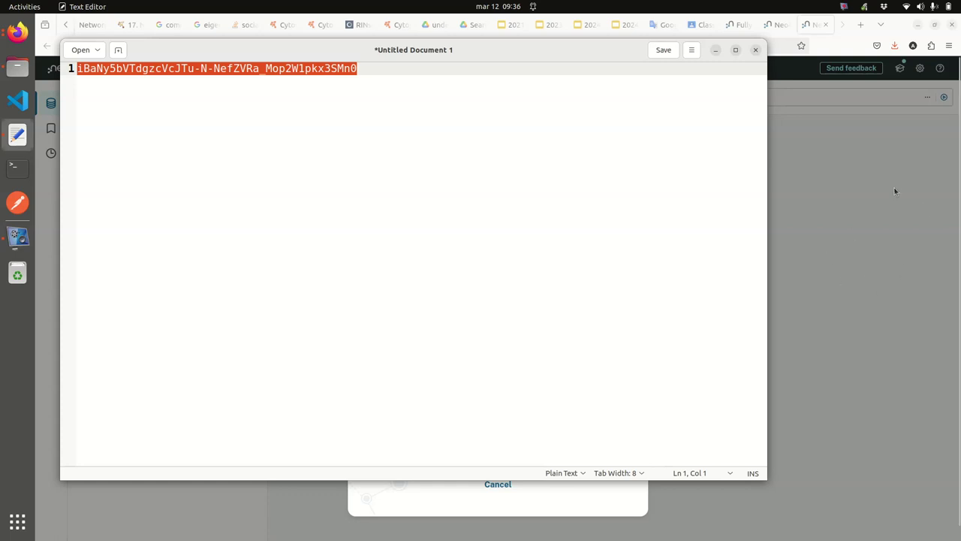
pyautogui.click(834, 224)
pyautogui.click(568, 354)
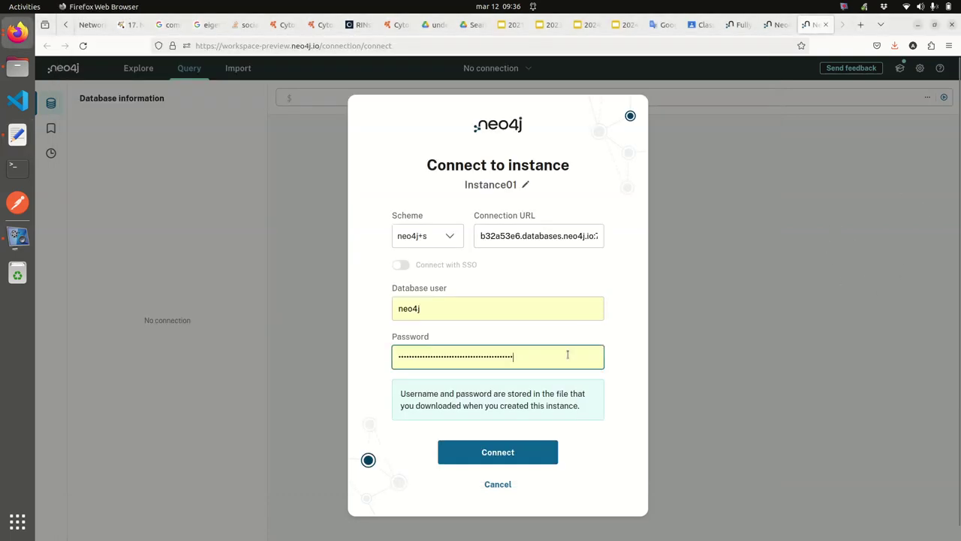
pyautogui.hotkey('ctrl', 'a')
pyautogui.hotkey('ctrl', 'v')
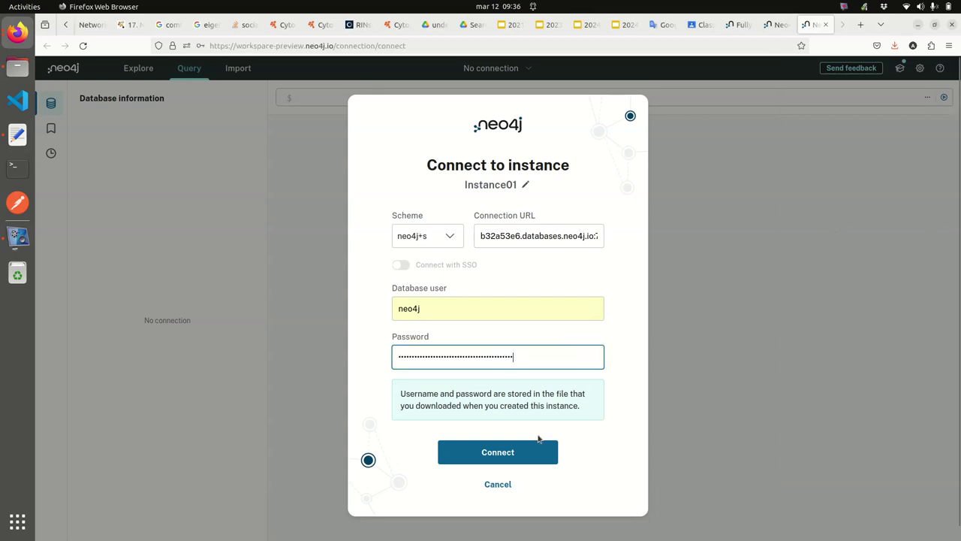
pyautogui.click(510, 453)
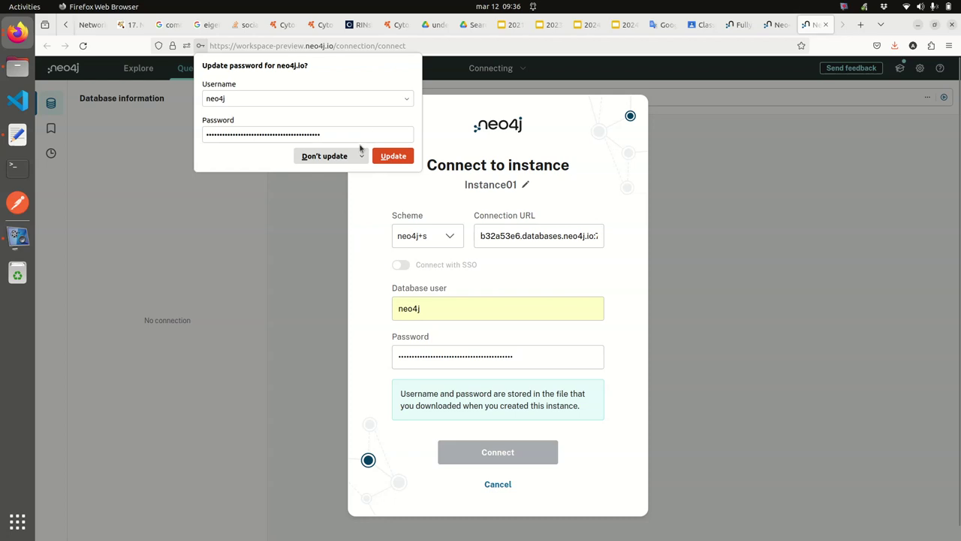
pyautogui.click(388, 158)
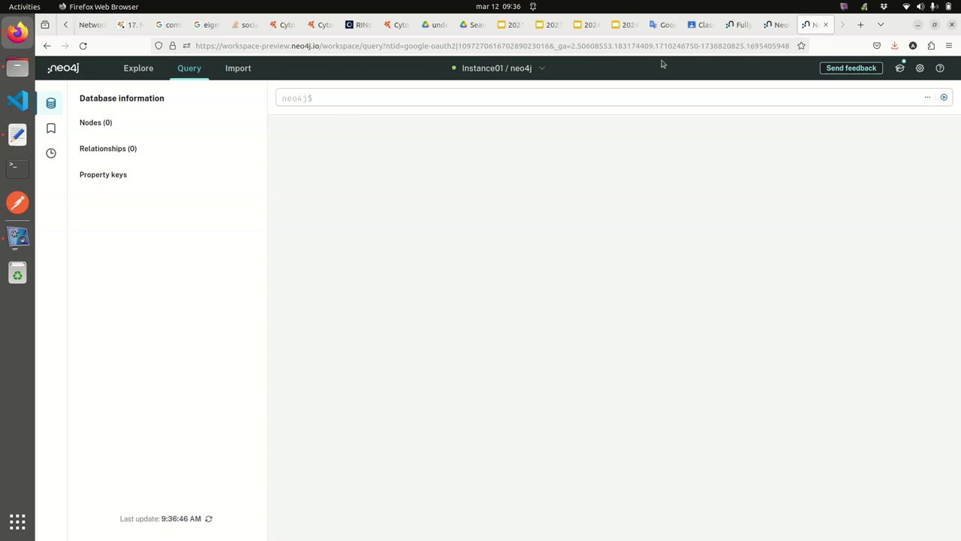
# Switch to the Google Slides deck "2024-03 Networks and Graphs" and present it from slide 42, "Graph - Mathematical Model"
pyautogui.click(621, 25)
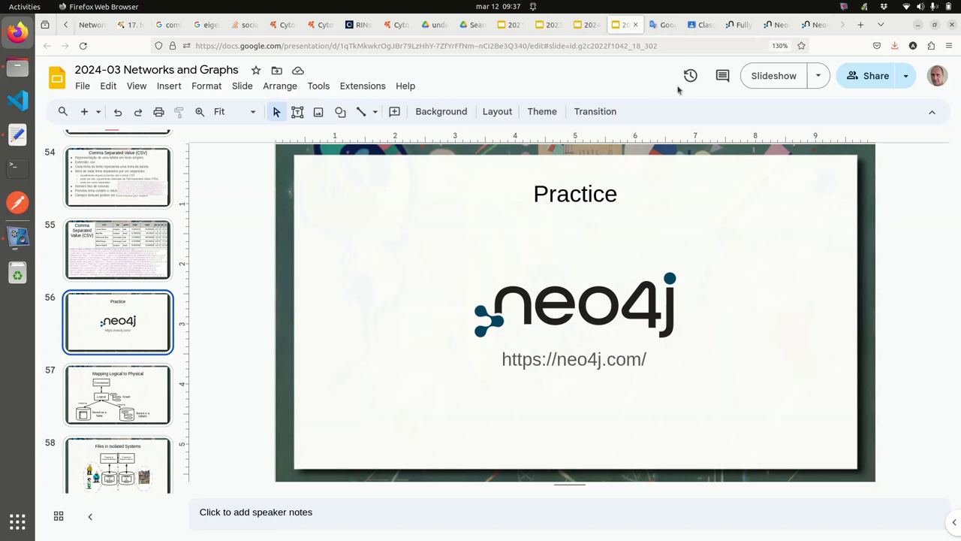
pyautogui.scroll(8, 141, 239)
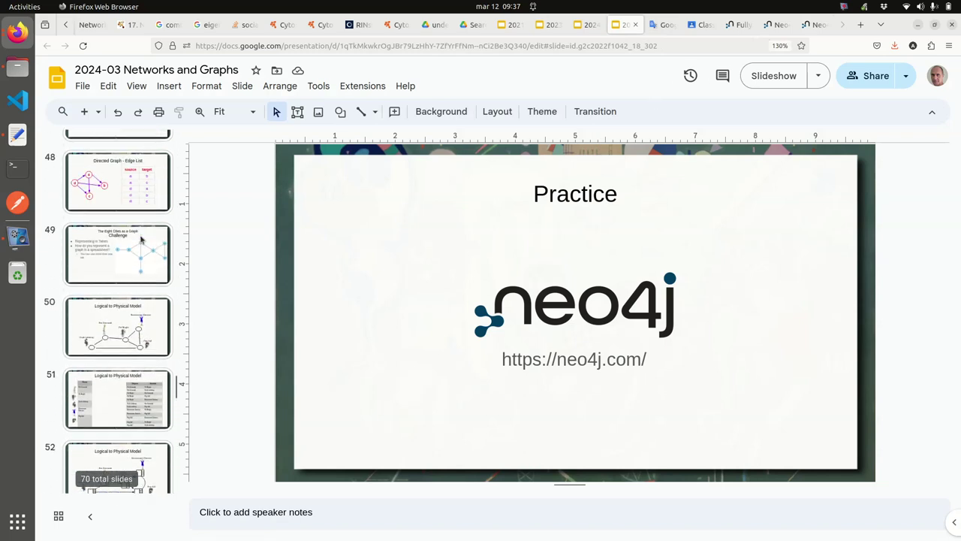
pyautogui.scroll(7, 142, 239)
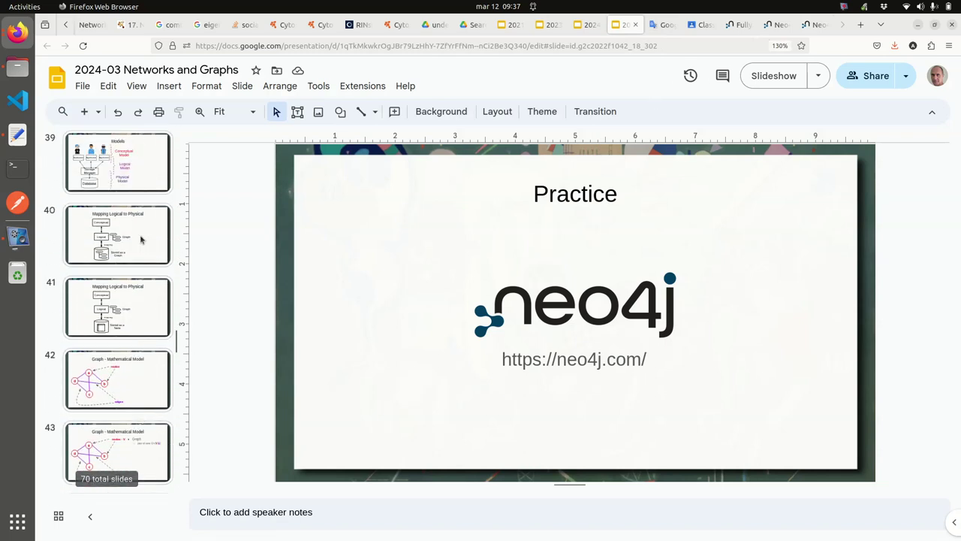
pyautogui.click(125, 359)
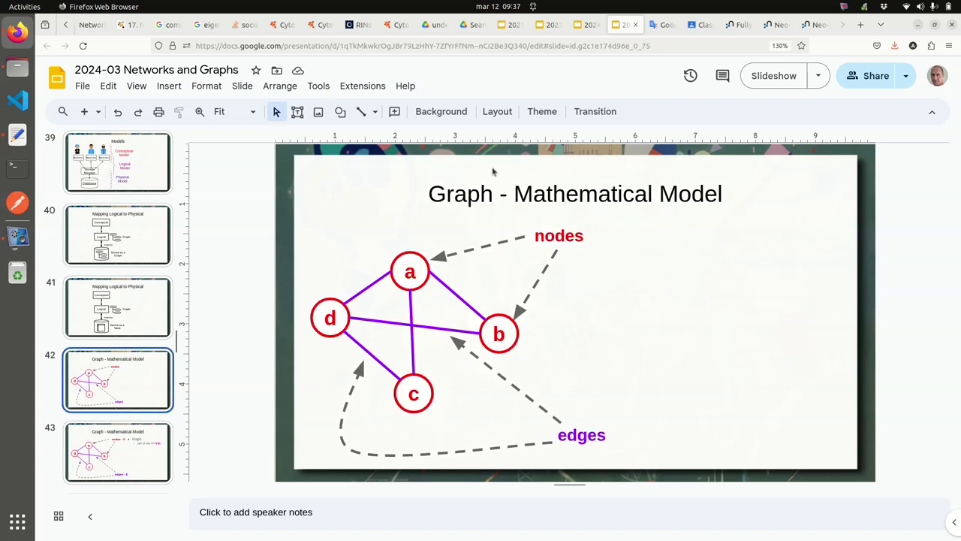
pyautogui.click(759, 75)
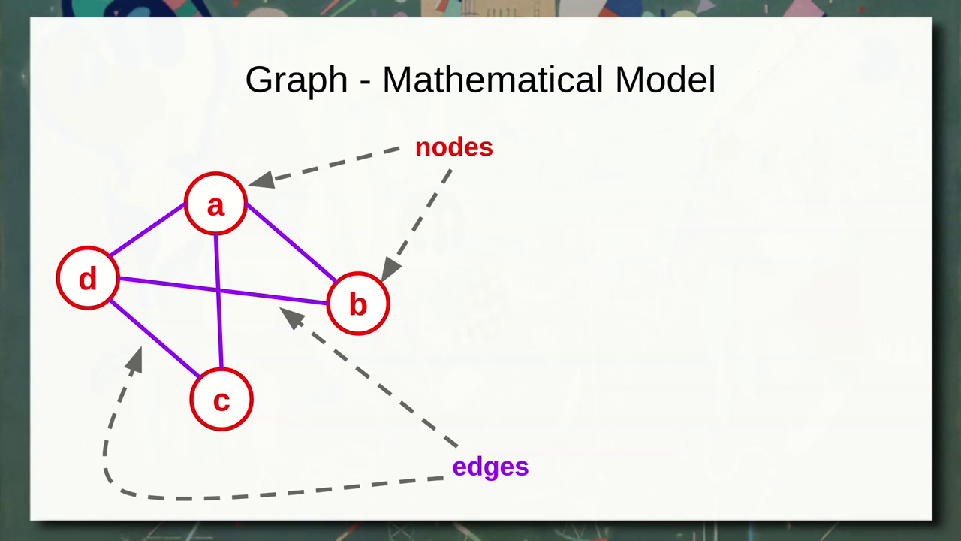
# Advance the Graph - Mathematical Model slide to its definition of a graph as a pair of sets G=(V,E)
pyautogui.press('Right')
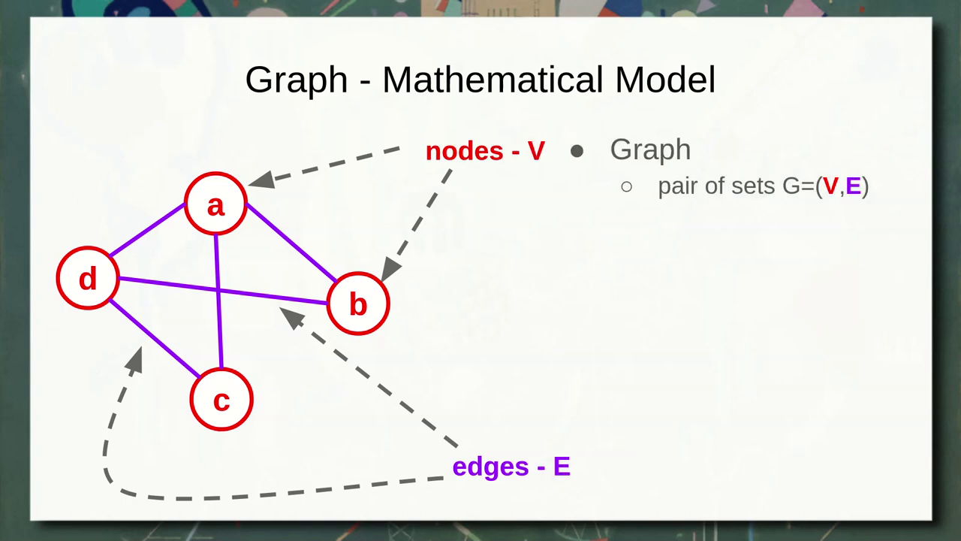
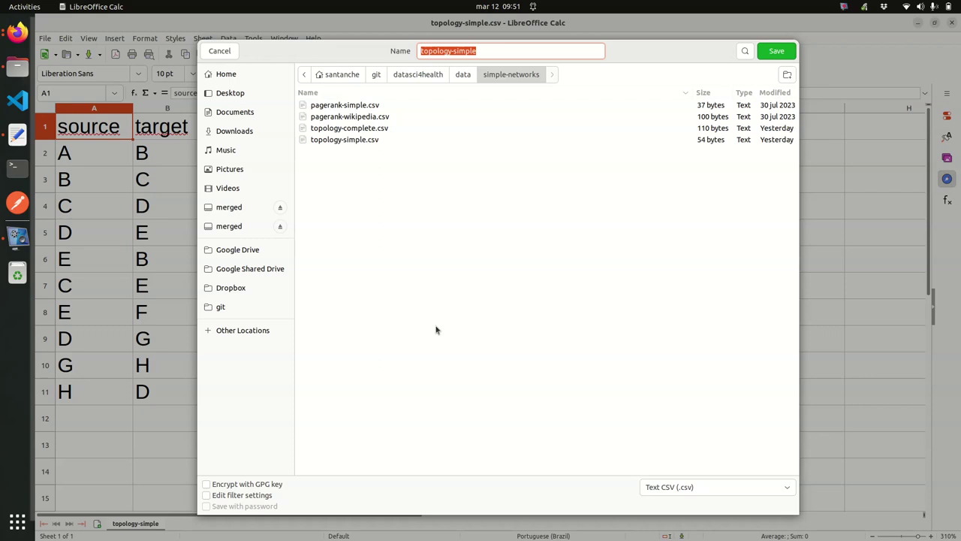
# Cancel saving the topology-simple spreadsheet and create a new blank document in Text Editor
pyautogui.press('Escape')
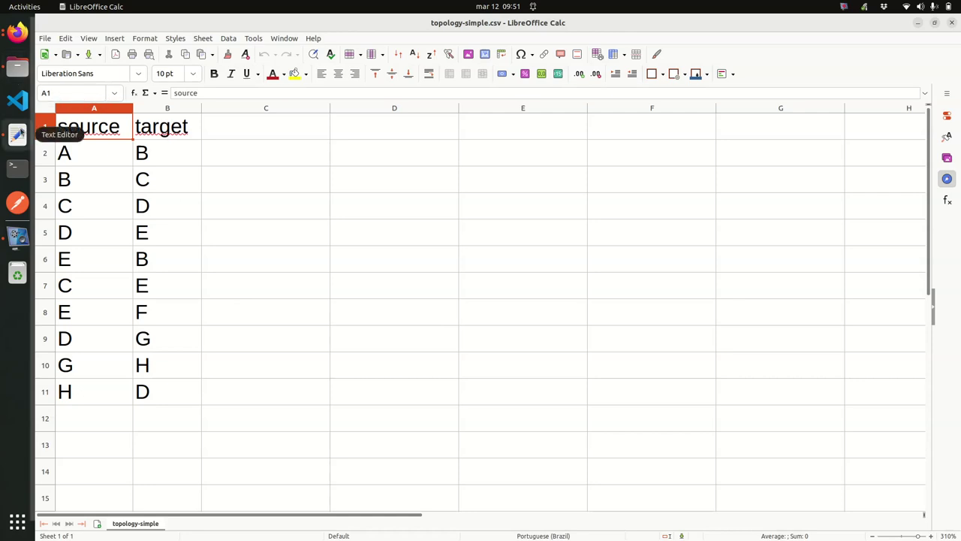
pyautogui.click(17, 133)
pyautogui.click(118, 50)
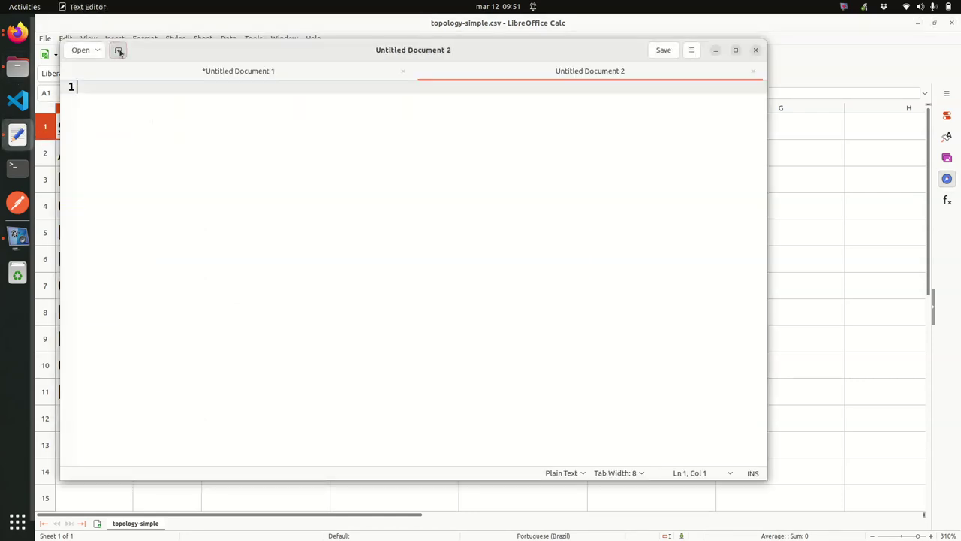
# Switch to the Files app and browse to the git/datasci4health/data/simple-networks folder
pyautogui.click(19, 70)
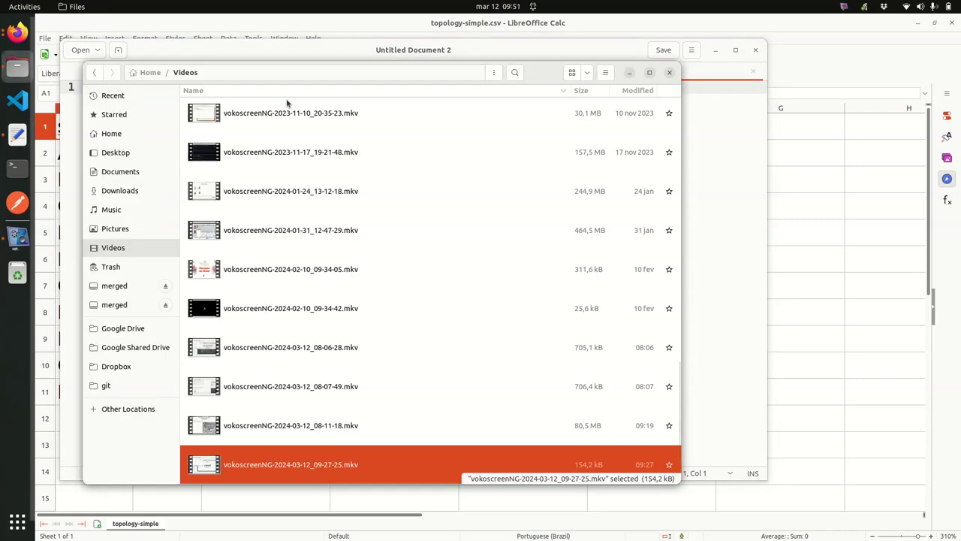
pyautogui.click(109, 386)
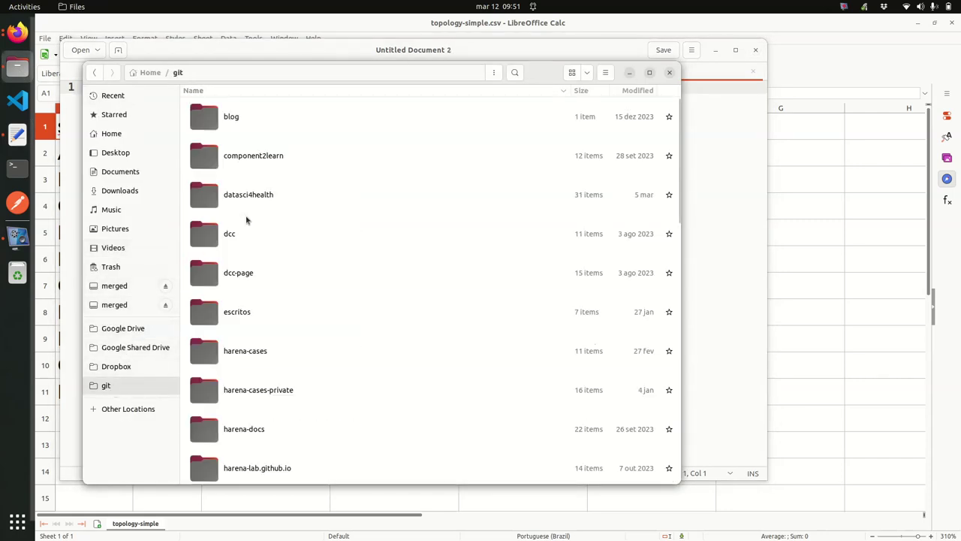
pyautogui.doubleClick(249, 199)
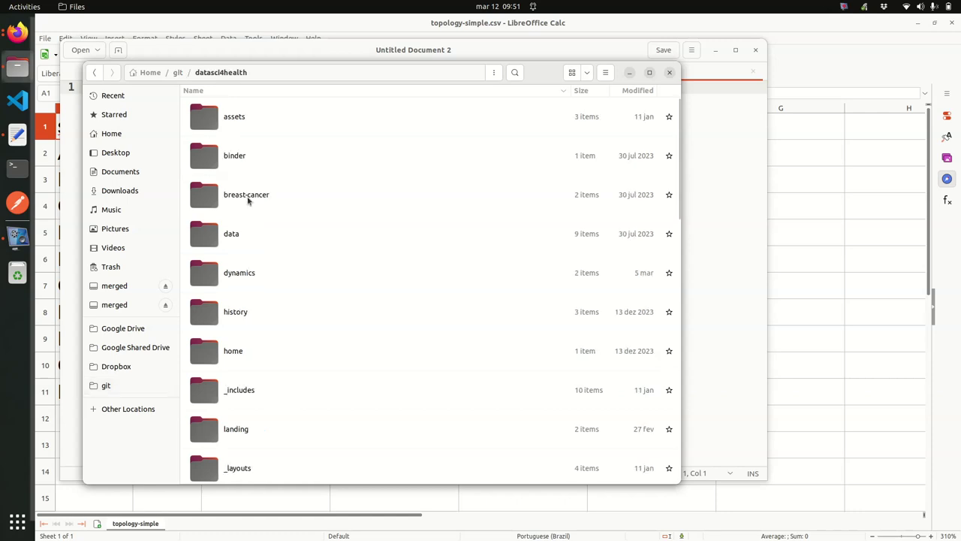
pyautogui.scroll(-8, 249, 233)
pyautogui.scroll(7, 248, 232)
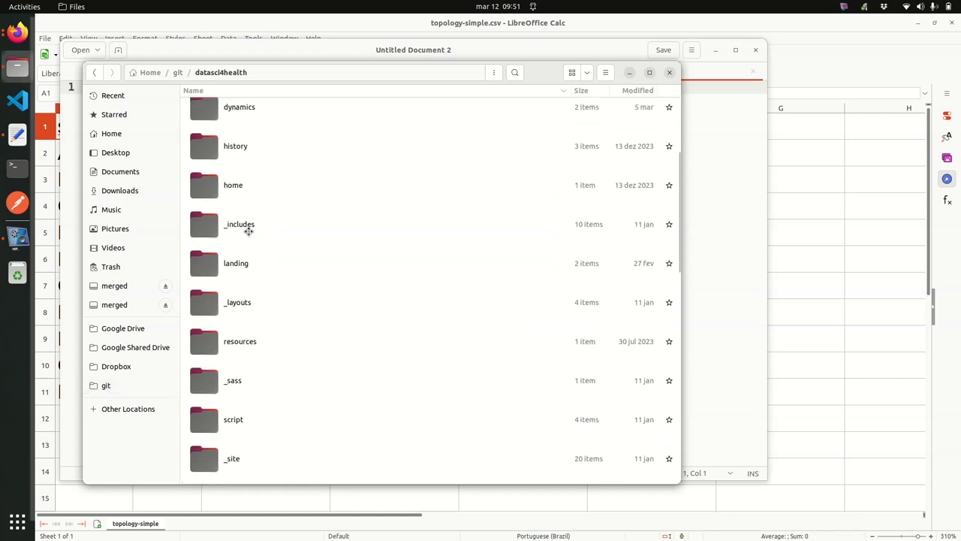
pyautogui.scroll(1, 248, 231)
pyautogui.click(290, 197)
pyautogui.doubleClick(290, 197)
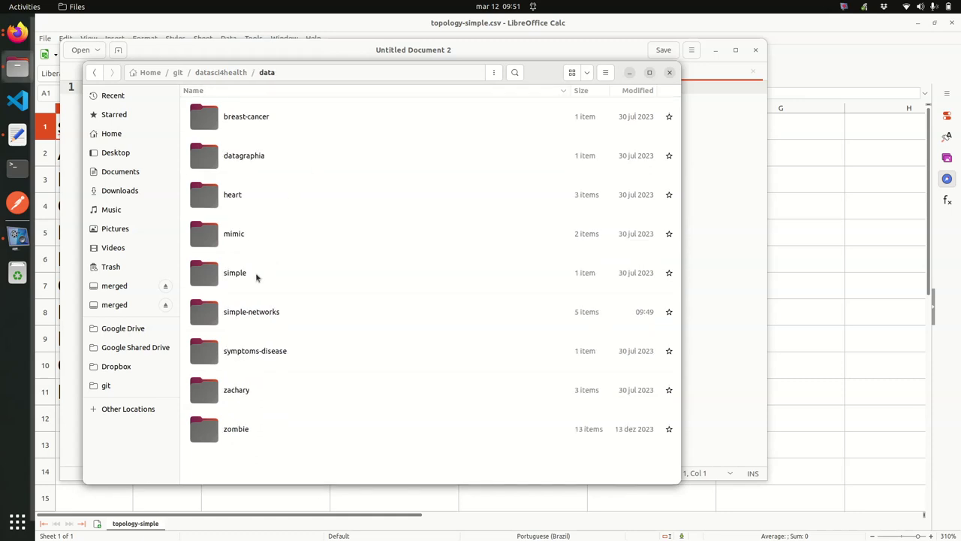
pyautogui.doubleClick(250, 311)
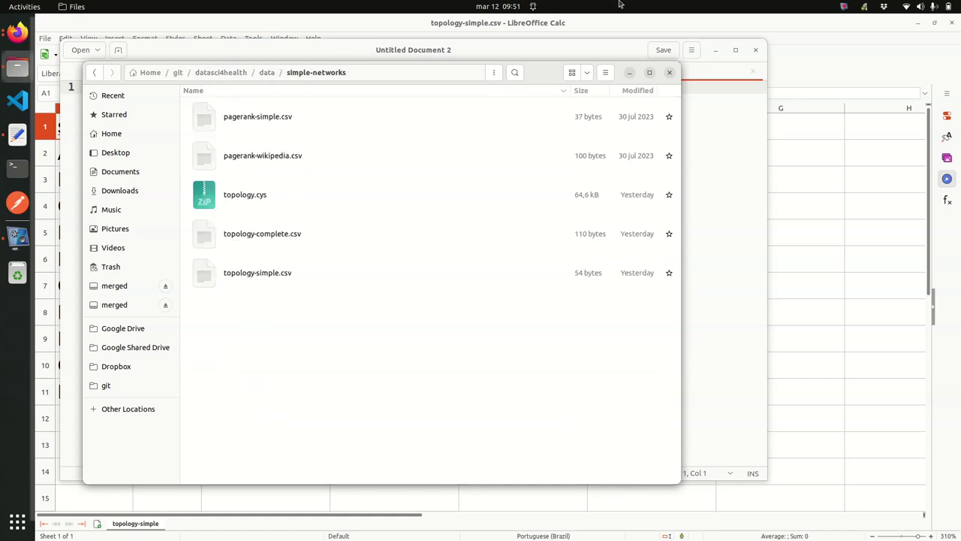
# Open topology-simple.csv in the blank Text Editor document to view its comma-separated source and target rows as plain text
pyautogui.moveTo(543, 80); pyautogui.dragTo(786, 116)
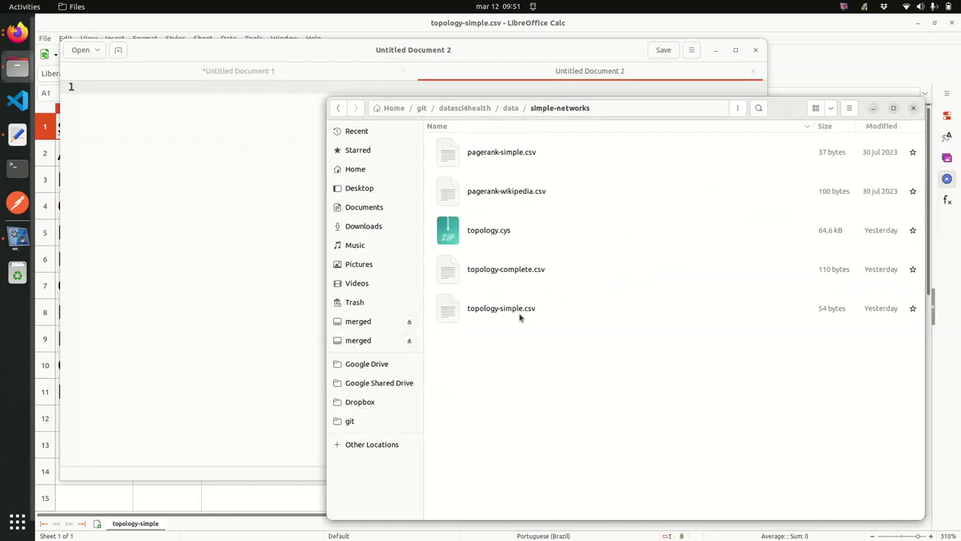
pyautogui.moveTo(519, 308); pyautogui.dragTo(210, 285)
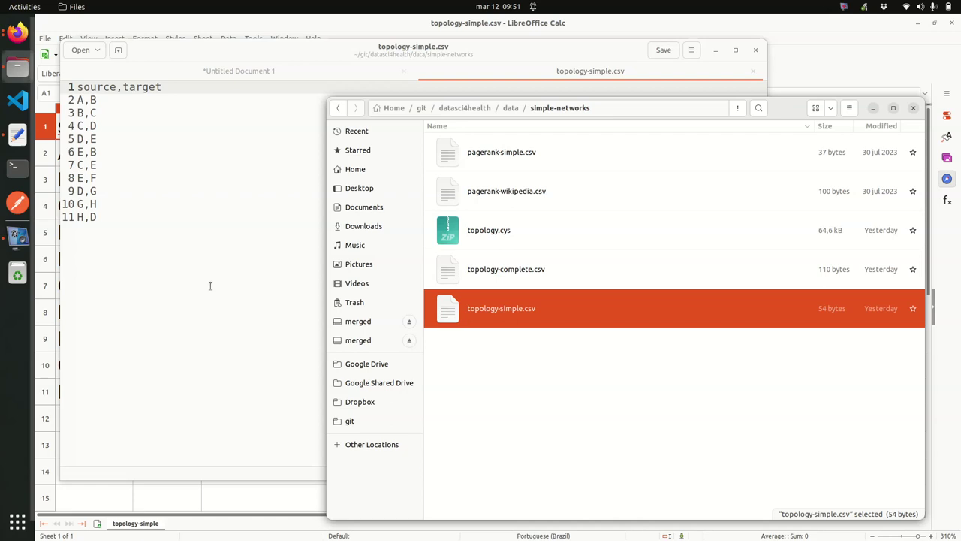
pyautogui.click(210, 285)
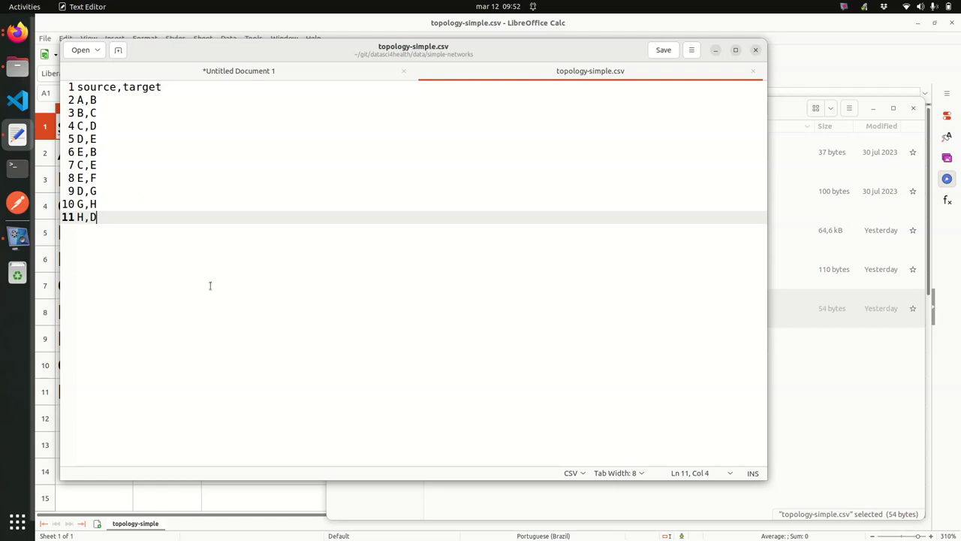
# Switch back to LibreOffice Calc and create a new blank spreadsheet
pyautogui.click(784, 37)
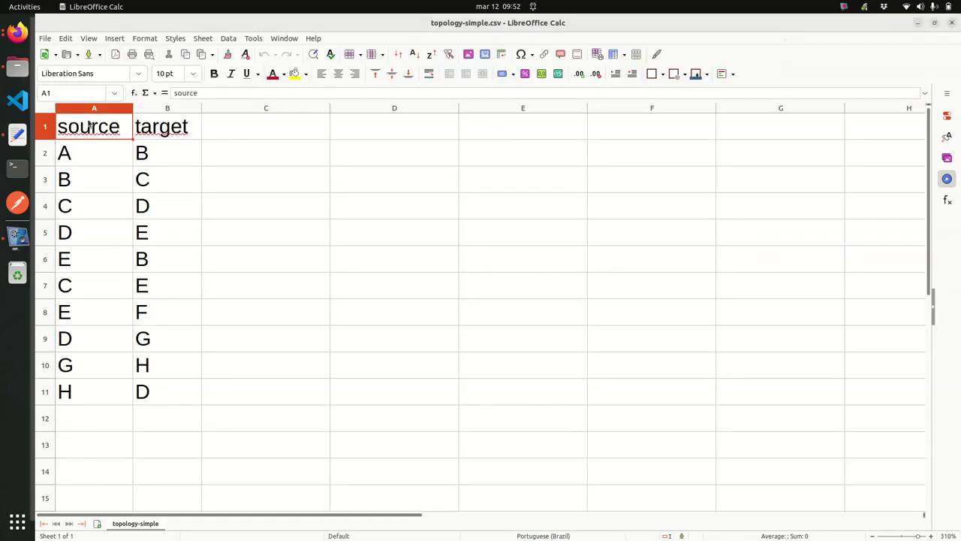
pyautogui.click(44, 38)
pyautogui.moveTo(59, 52)
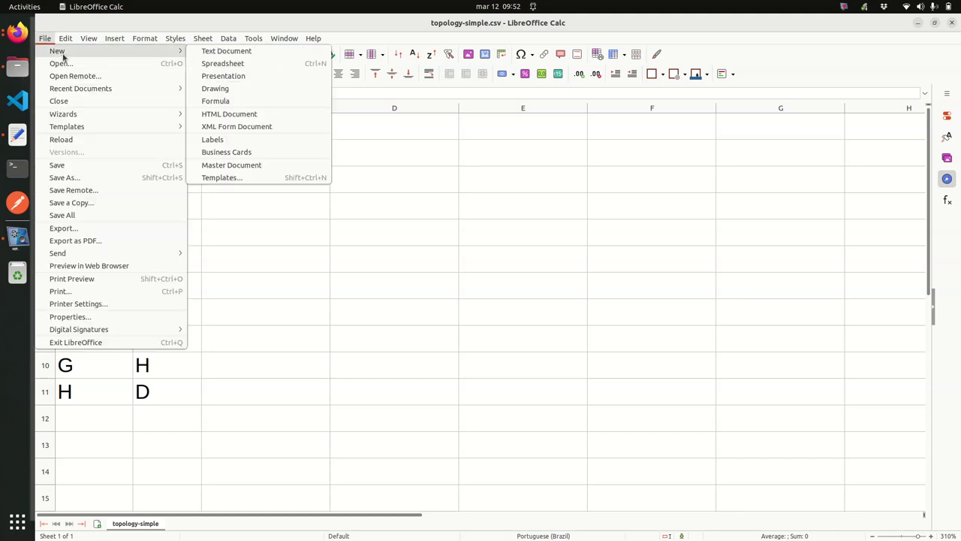
pyautogui.click(213, 64)
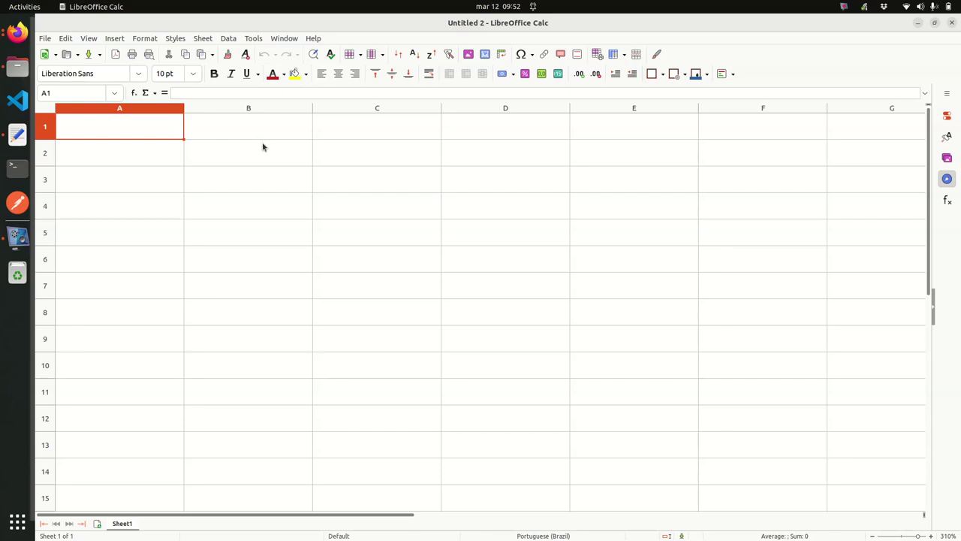
# Enter the header "label" in cell A1 and the node names A through G in cells A2 to A8
pyautogui.write('label')
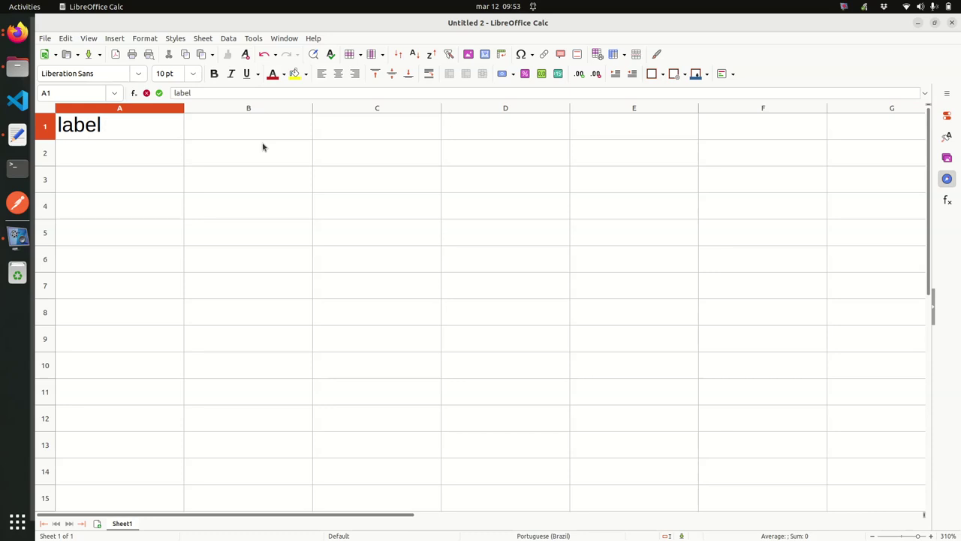
pyautogui.press('Return')
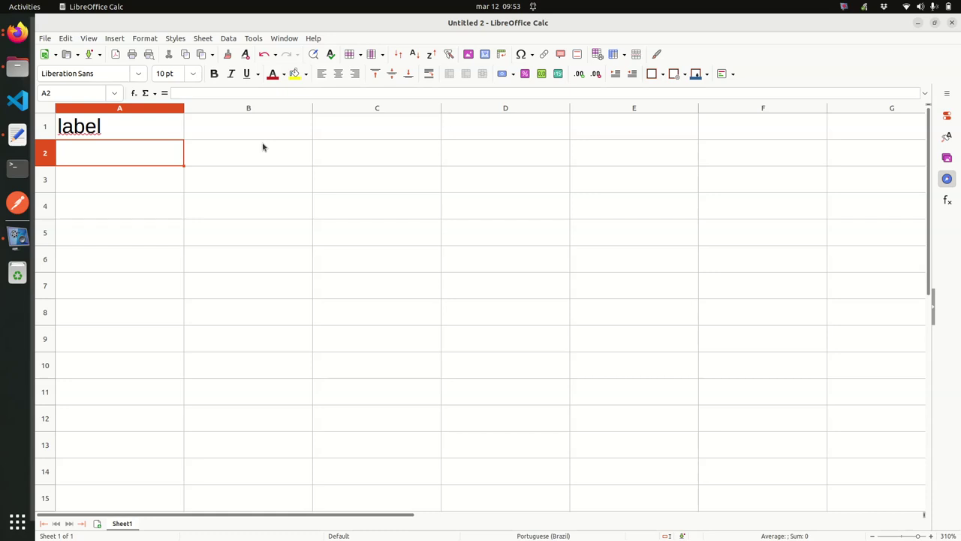
pyautogui.write('A')
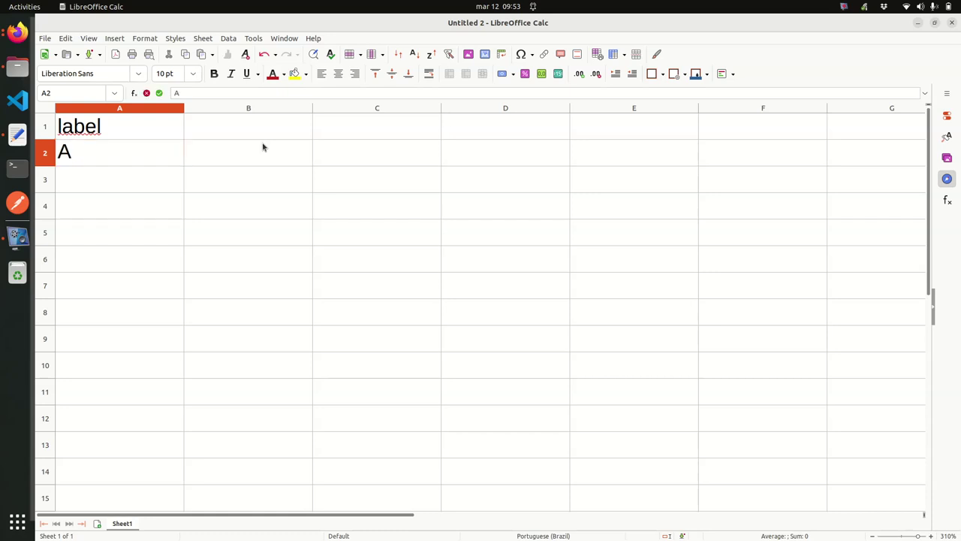
pyautogui.press('Return')
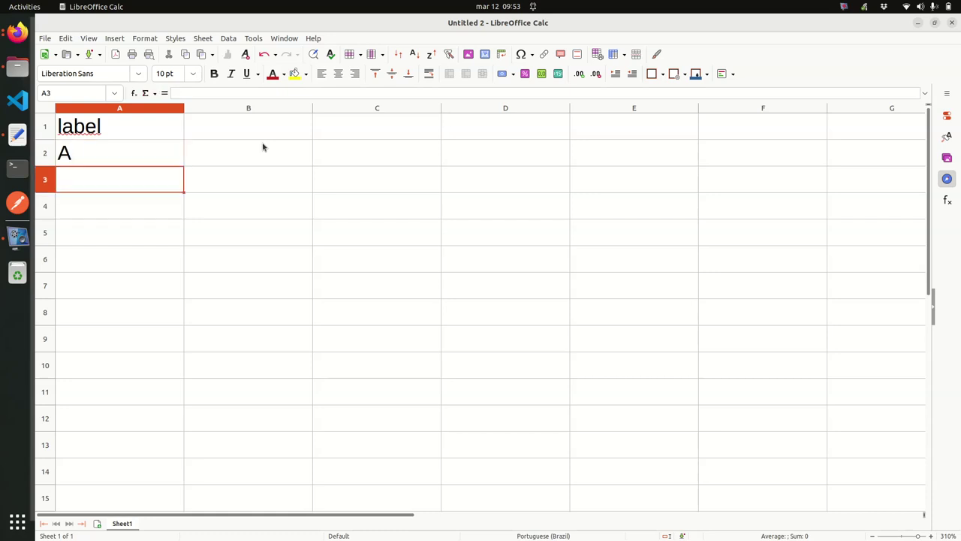
pyautogui.write('B')
pyautogui.press('Return')
pyautogui.write('C')
pyautogui.press('Return')
pyautogui.write('D')
pyautogui.press('Return')
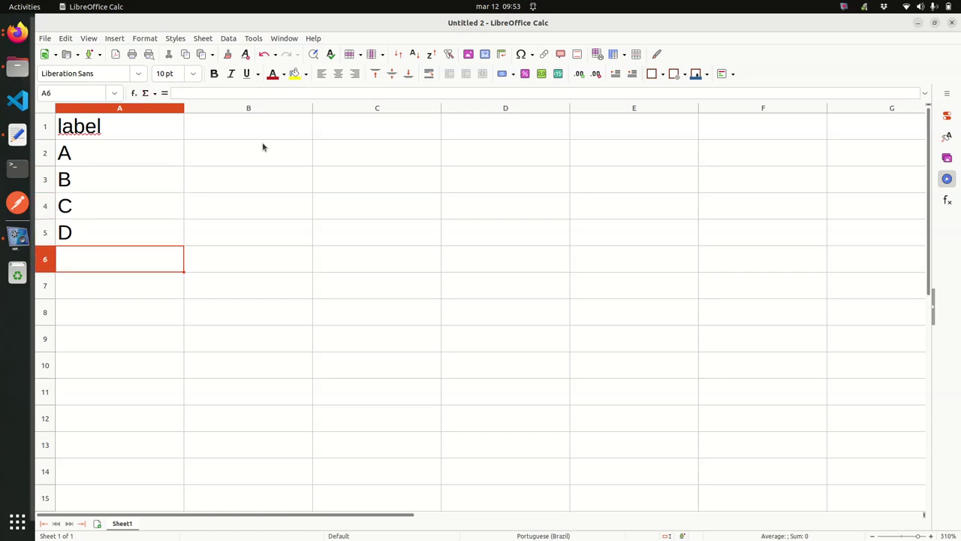
pyautogui.write('E')
pyautogui.press('Return')
pyautogui.write('F')
pyautogui.press('Return')
pyautogui.write('G')
pyautogui.press('Return')
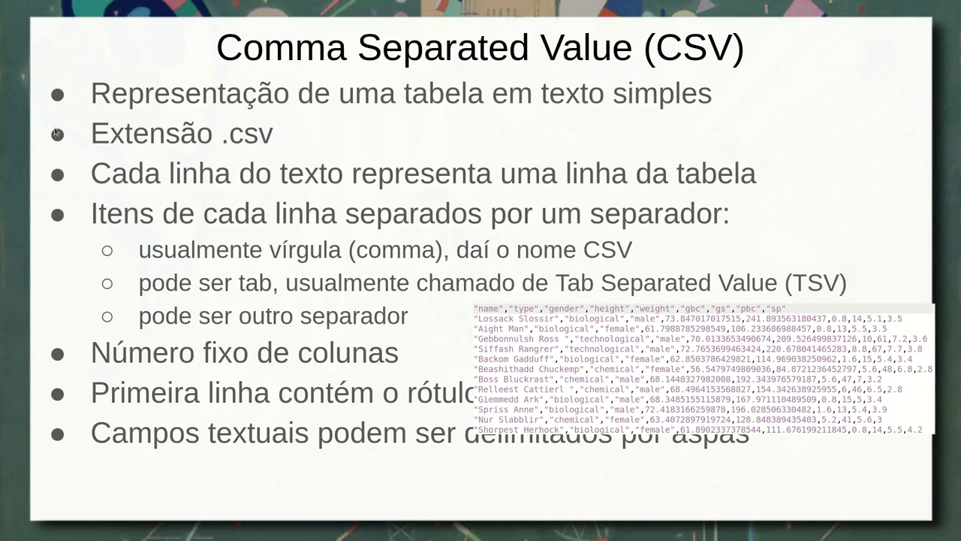
# Exit the Comma Separated Value slideshow, return to the untitled LibreOffice Calc spreadsheet, and enter H in cell A9
pyautogui.press('Escape')
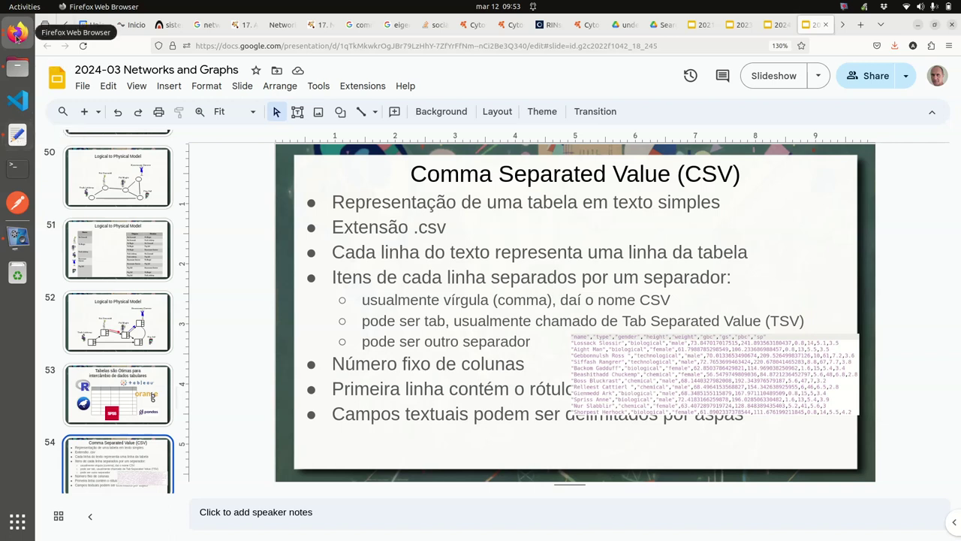
pyautogui.hotkey('alt', 'Tab')
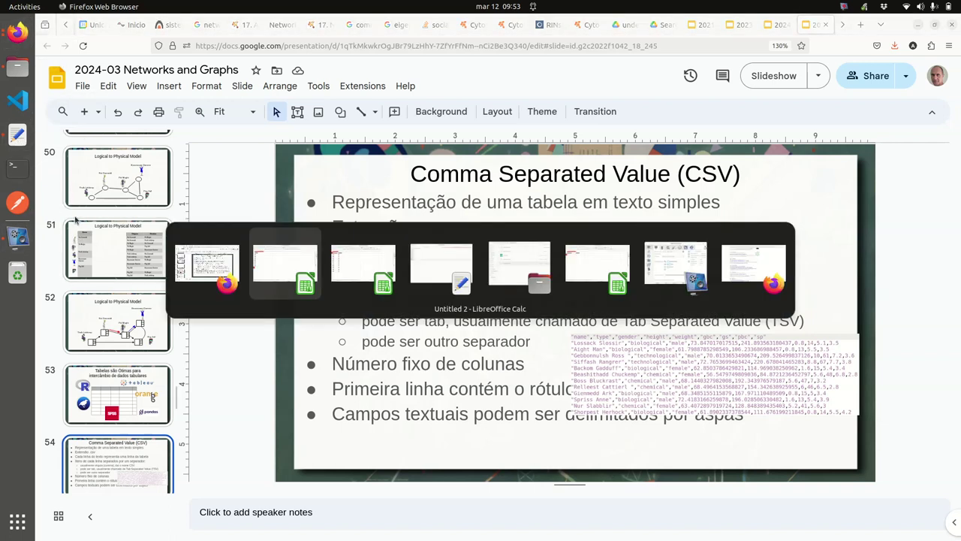
pyautogui.write('H')
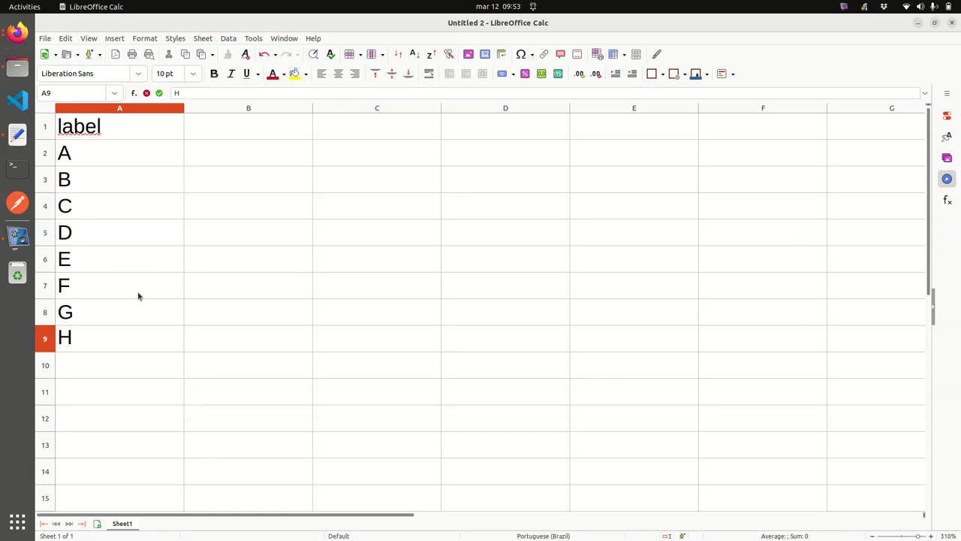
# Start saving the node list as a new file and choose the git/datasci4health/data/simple-networks folder as its location
pyautogui.click(45, 38)
pyautogui.click(76, 179)
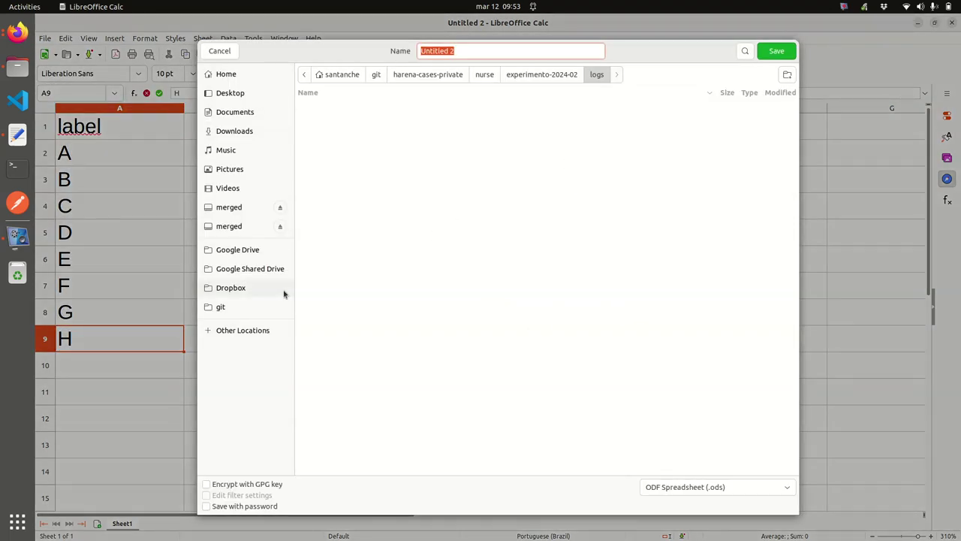
pyautogui.click(240, 308)
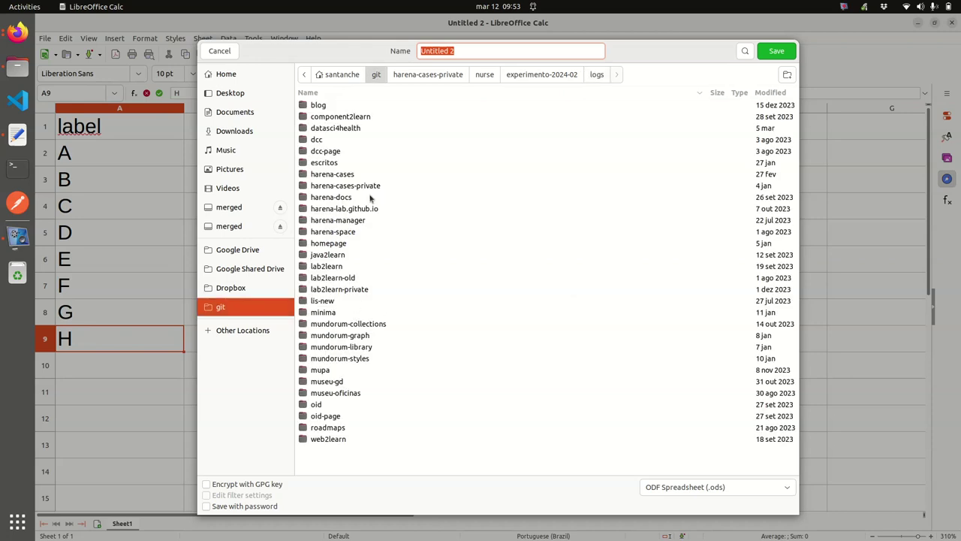
pyautogui.click(347, 129)
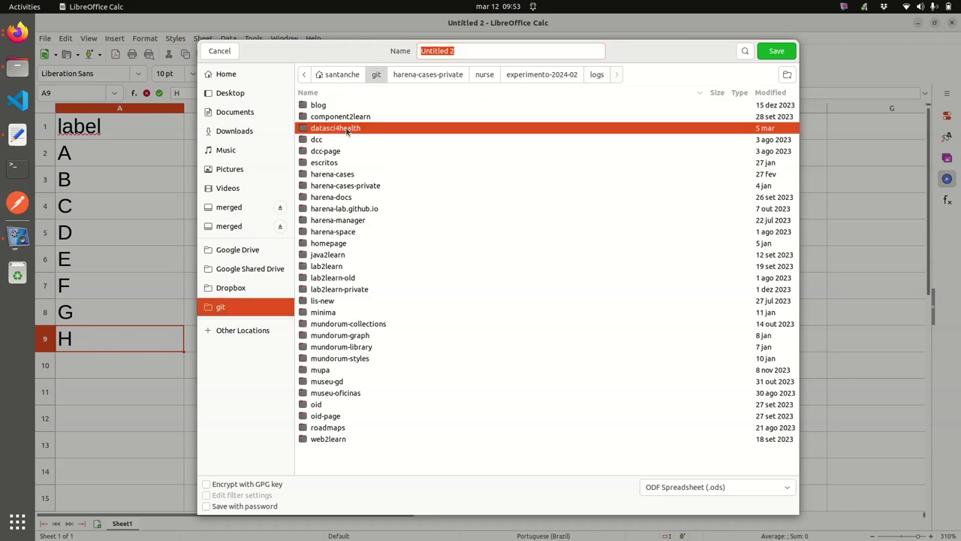
pyautogui.doubleClick(348, 130)
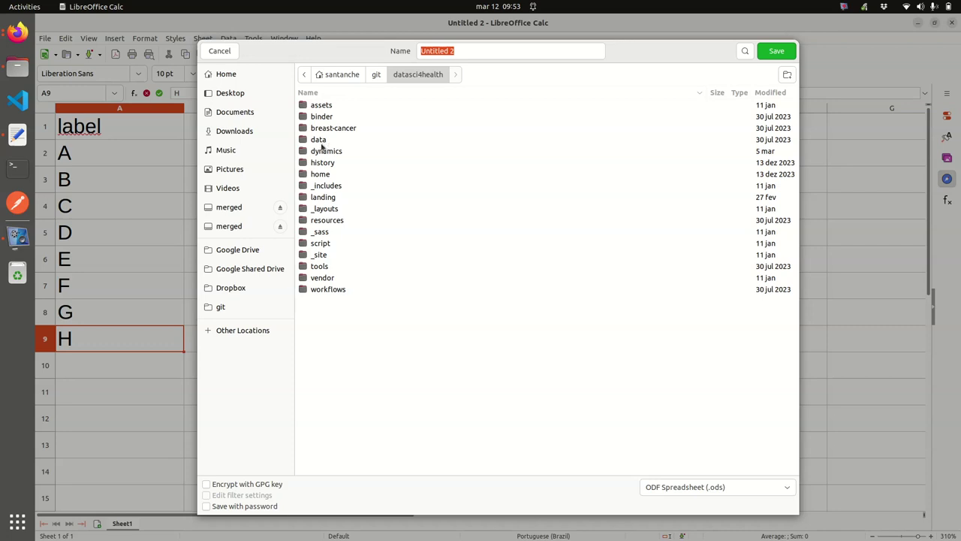
pyautogui.doubleClick(320, 141)
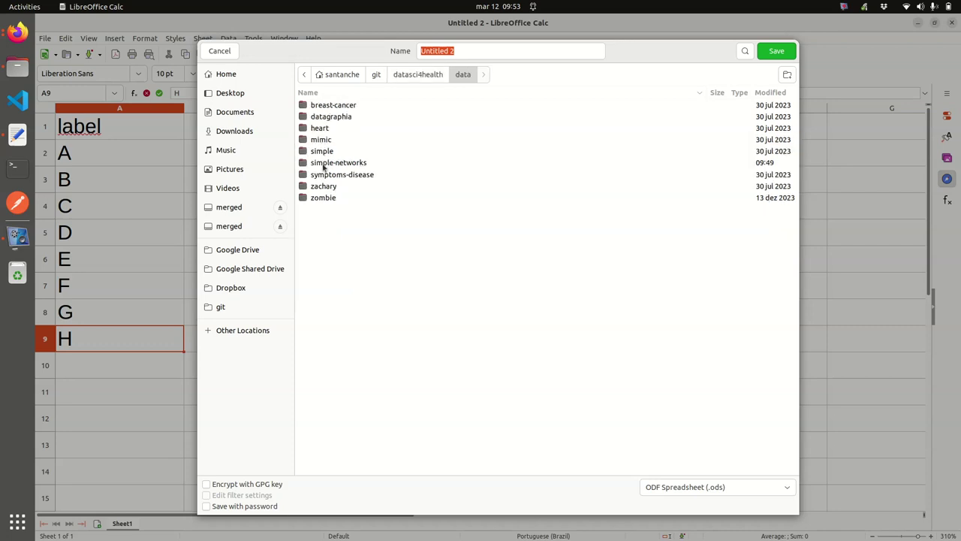
pyautogui.doubleClick(330, 163)
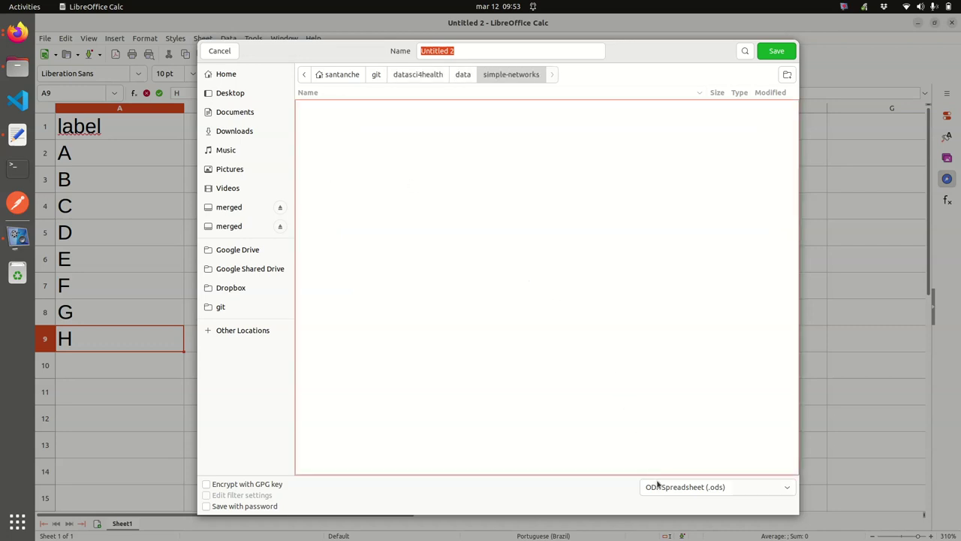
# Choose Text CSV (.csv) as the file format for saving the node list
pyautogui.click(658, 484)
pyautogui.scroll(-5, 658, 486)
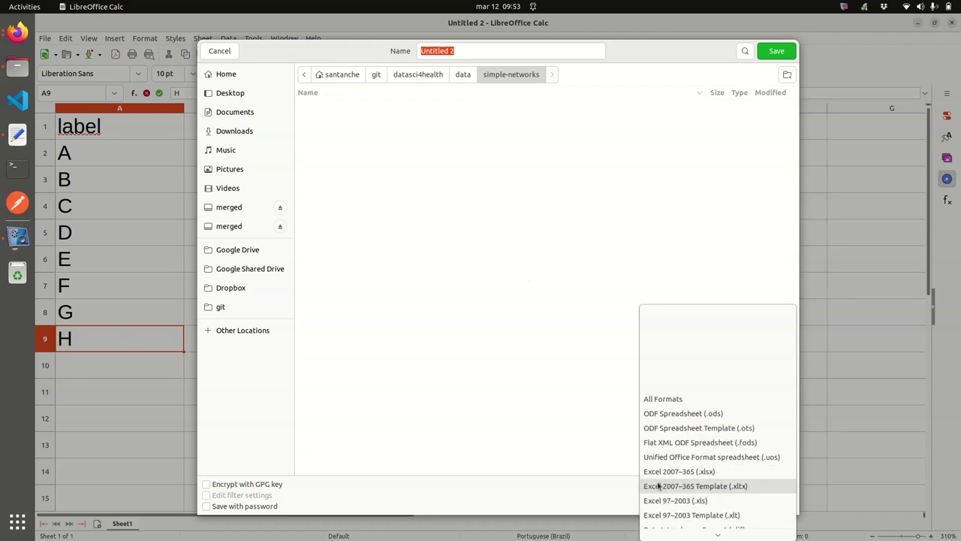
pyautogui.scroll(-1, 658, 485)
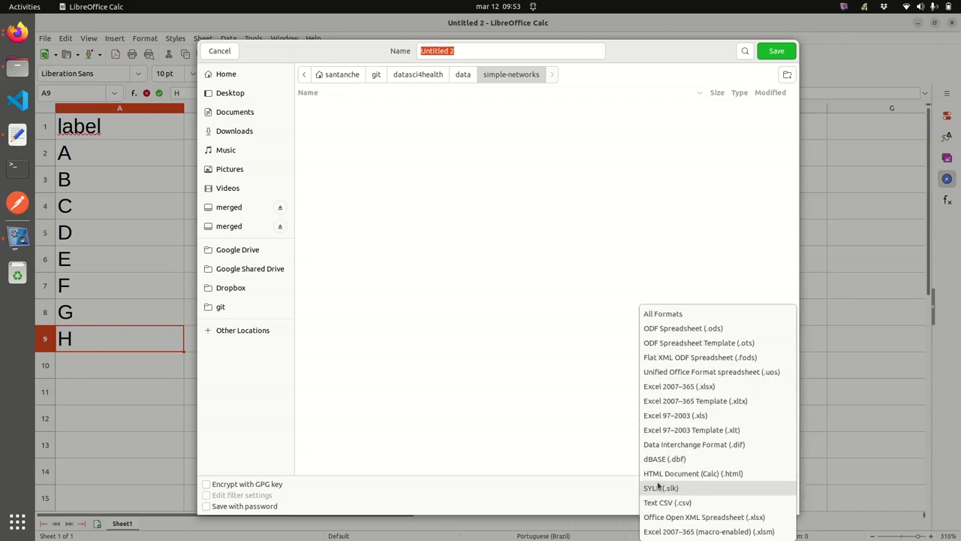
pyautogui.click(662, 502)
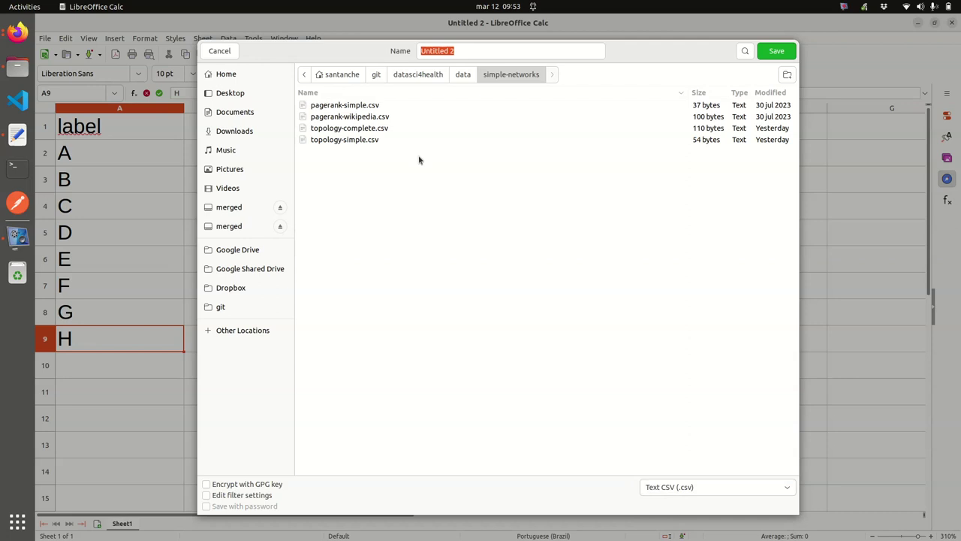
# Name the file topology-simple-nodes.csv, basing the name on the existing topology-simple.csv
pyautogui.click(366, 141)
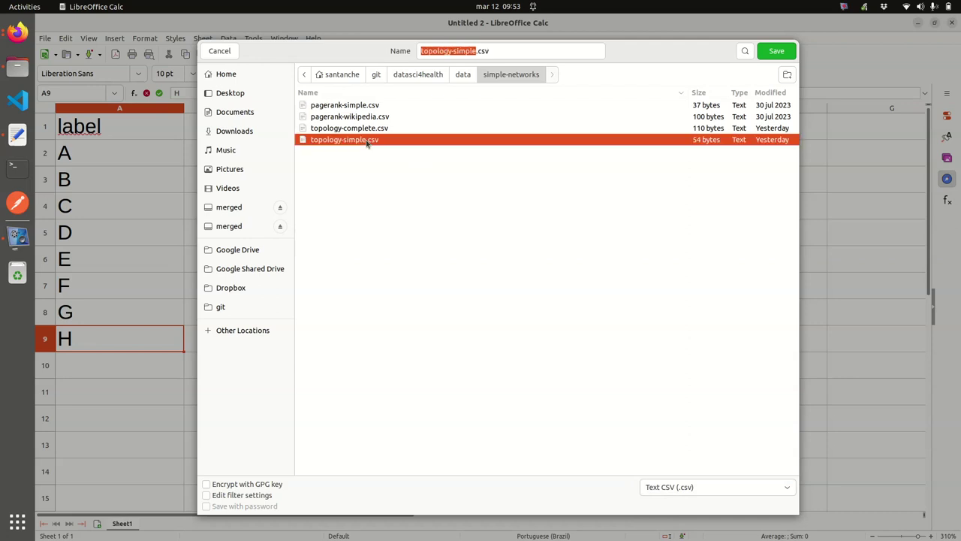
pyautogui.click(476, 51)
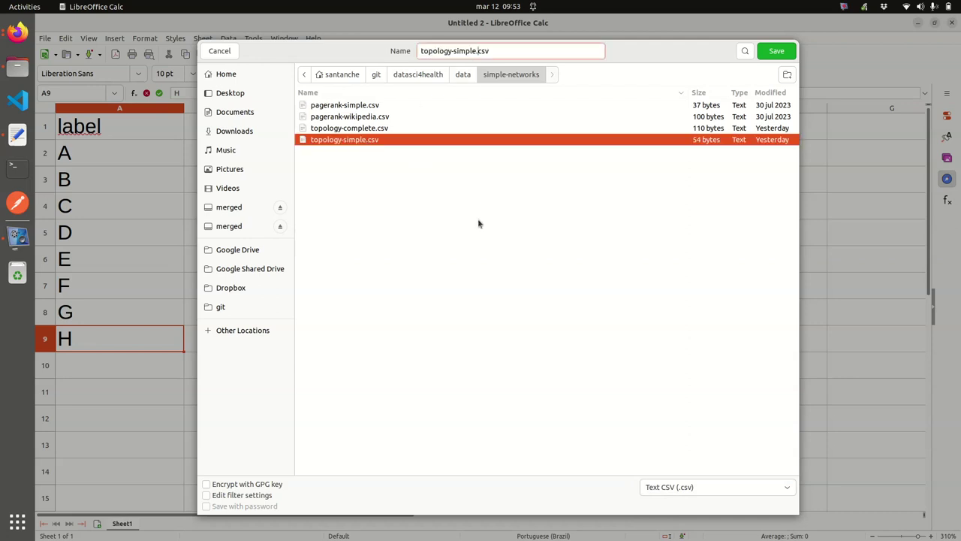
pyautogui.write('-NODES')
pyautogui.press('BackSpace')
pyautogui.press('BackSpace')
pyautogui.press('BackSpace')
pyautogui.press('BackSpace')
pyautogui.press('BackSpace')
pyautogui.write('nodes')
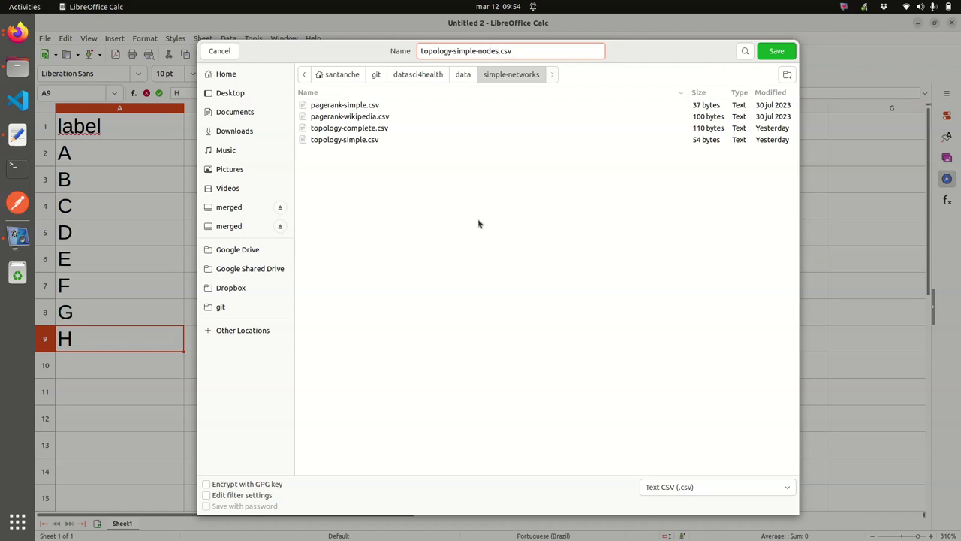
# Save the node list, keeping Text CSV format and exporting as UTF-8 with a comma field delimiter
pyautogui.click(773, 52)
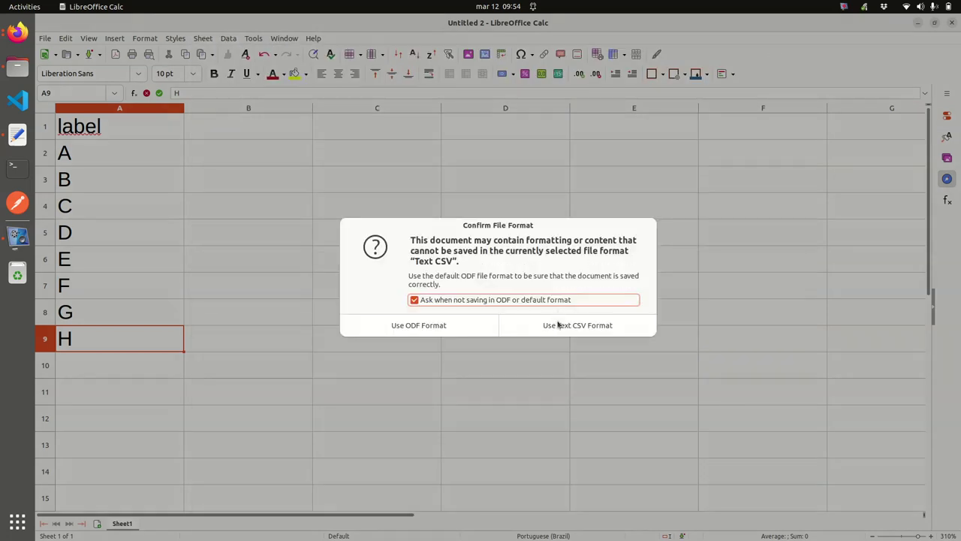
pyautogui.click(585, 331)
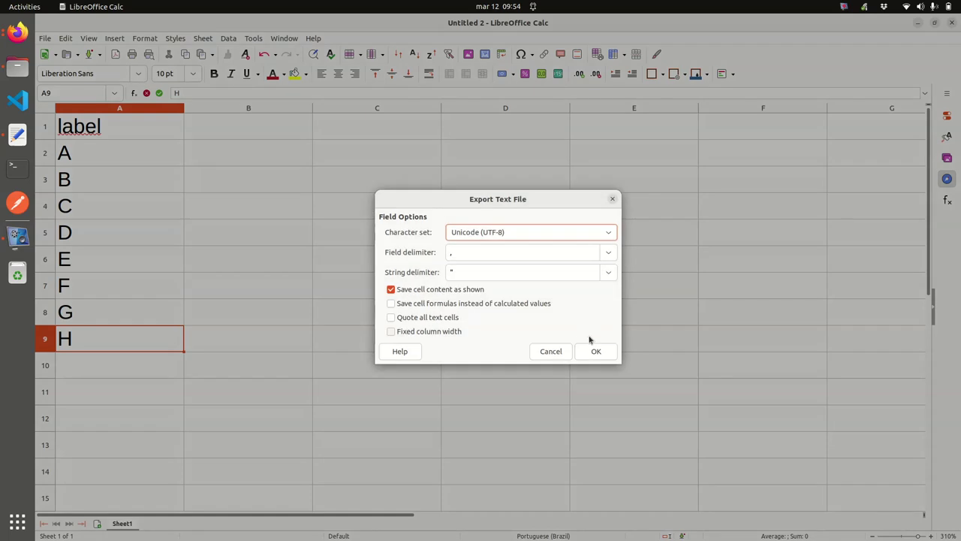
pyautogui.click(595, 351)
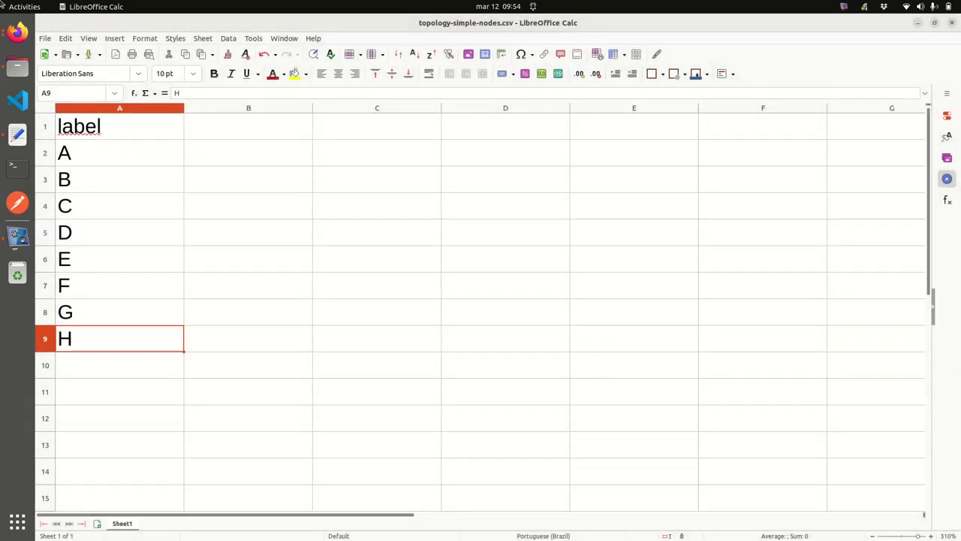
# Switch to Firefox and open the data import page of the Neo4j workspace
pyautogui.click(18, 32)
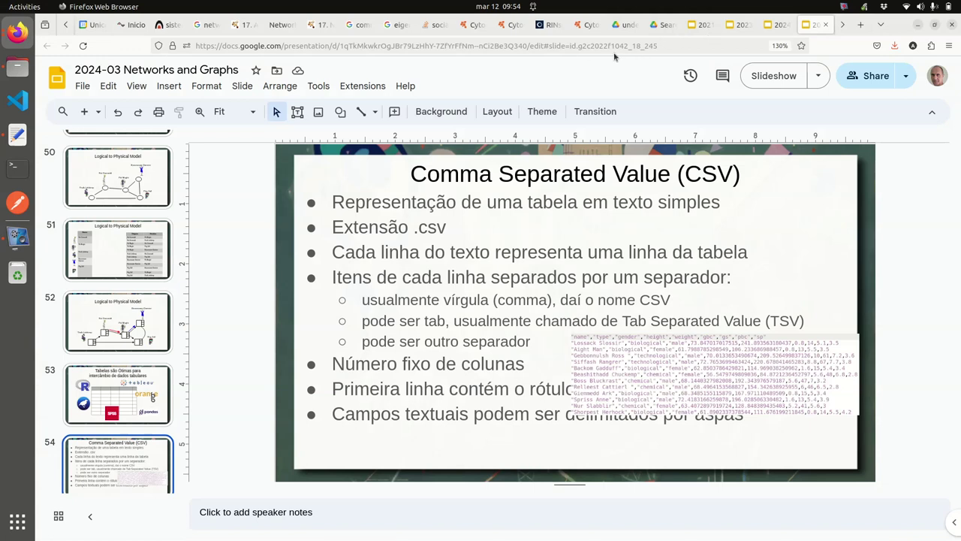
pyautogui.click(844, 26)
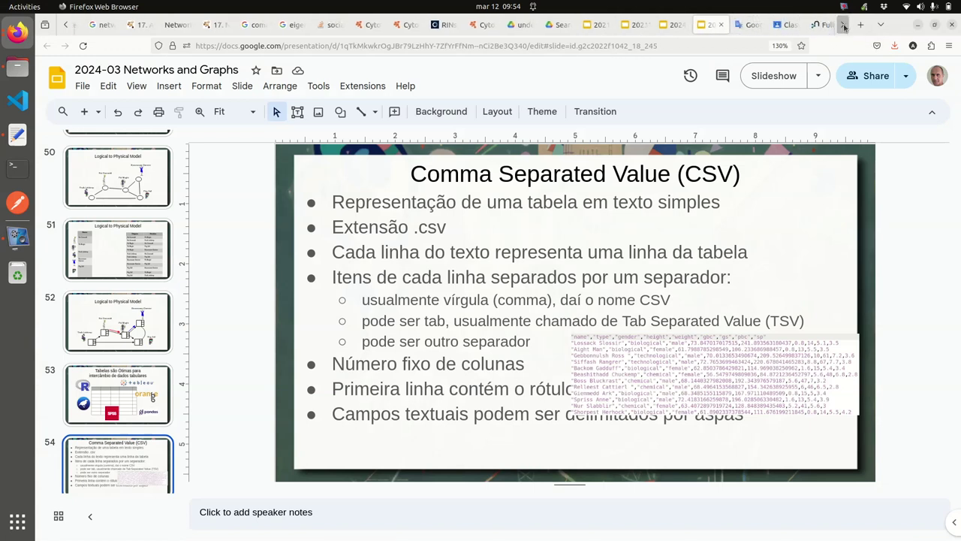
pyautogui.click(810, 26)
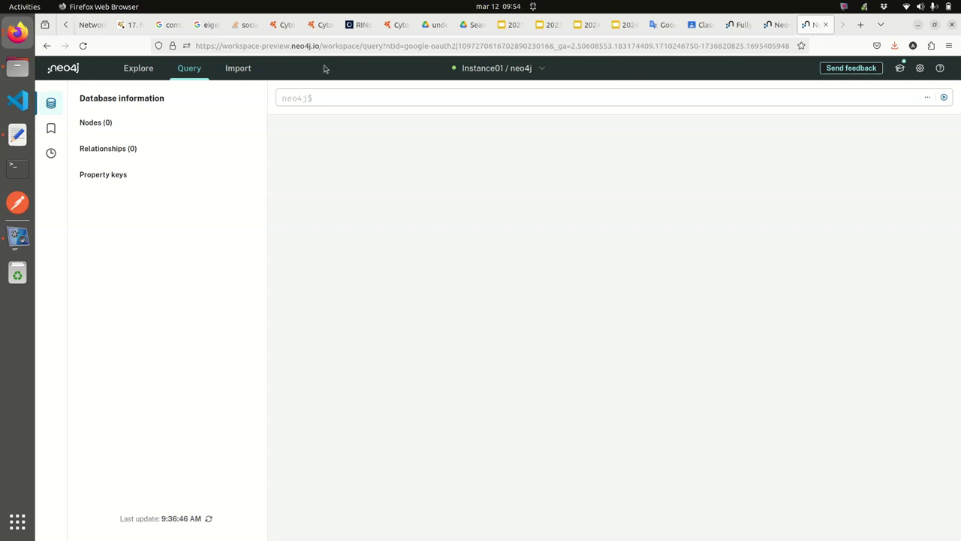
pyautogui.click(238, 68)
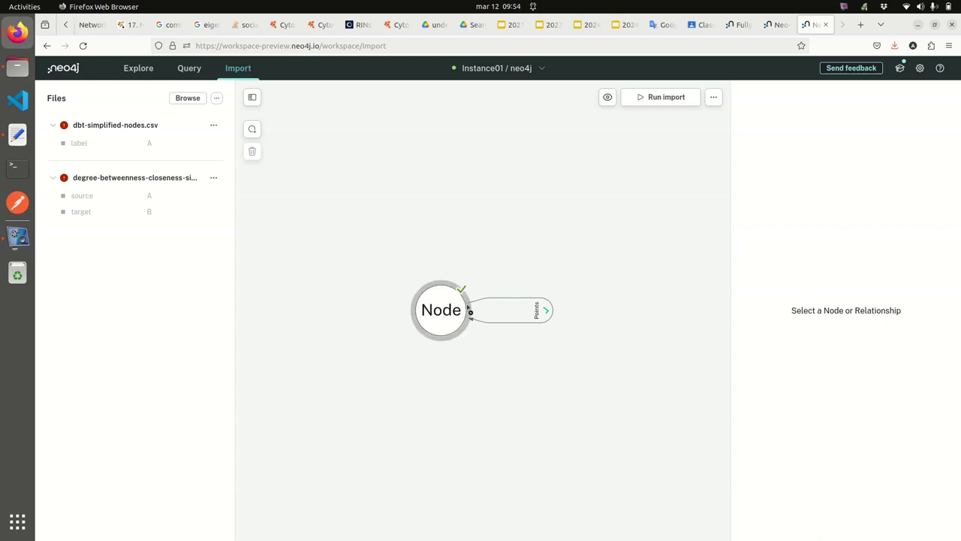
# Delete the existing Node and Points model from the canvas and add a new node label named City
pyautogui.moveTo(571, 344)
pyautogui.mouseDown()
pyautogui.moveTo(445, 308)
pyautogui.moveTo(395, 275)
pyautogui.mouseUp()
pyautogui.press('Delete')
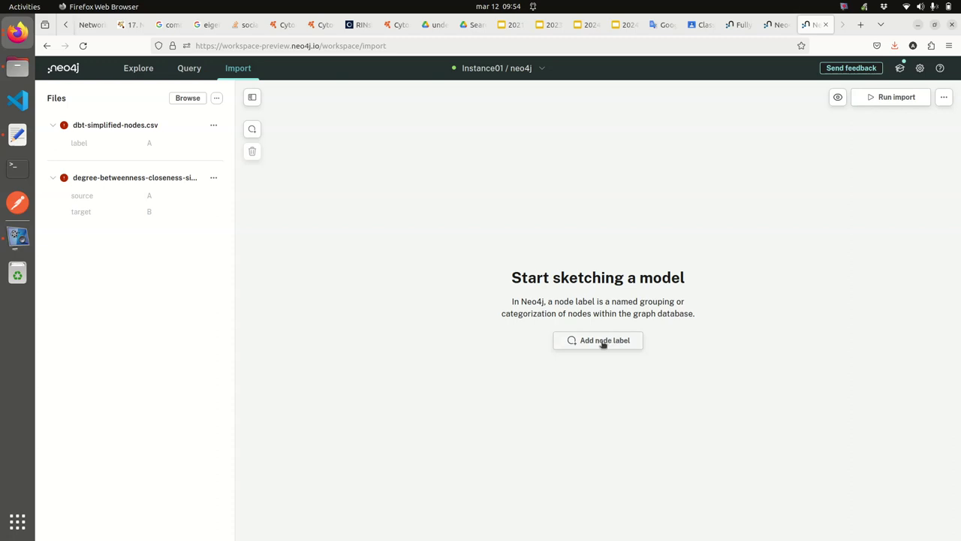
pyautogui.click(252, 131)
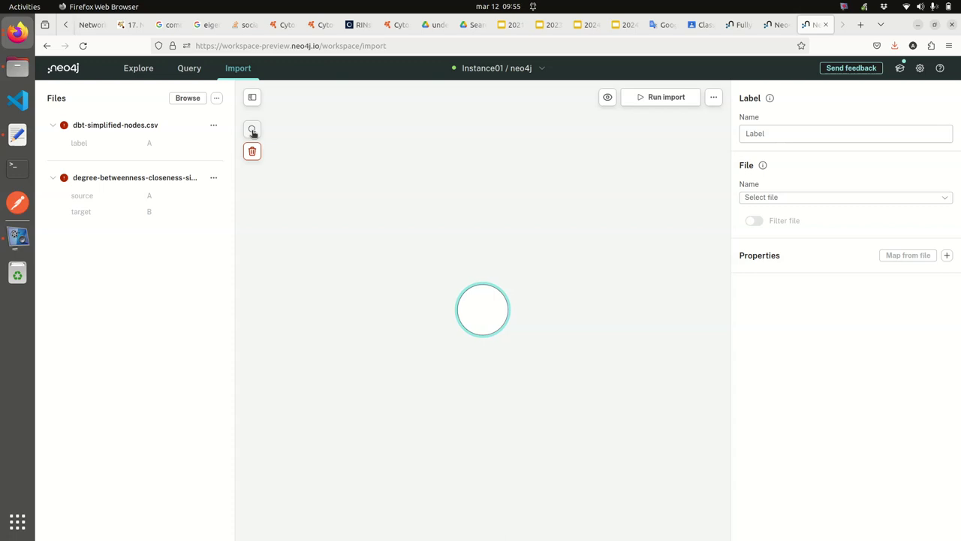
pyautogui.click(791, 134)
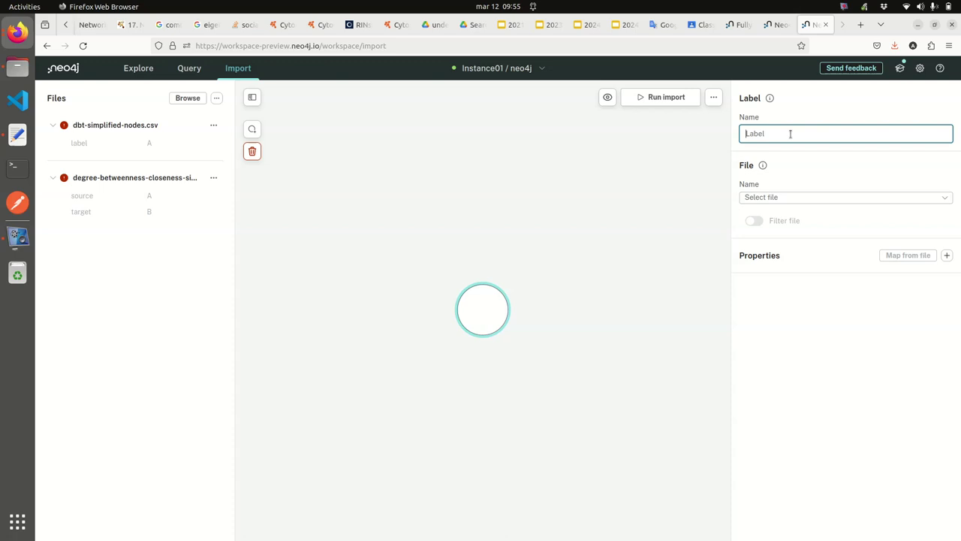
pyautogui.write('City')
# Remove the old dbt-simplified-nodes.csv and degree-betweenness-closeness-simplified.csv files from the import's file list
pyautogui.click(813, 201)
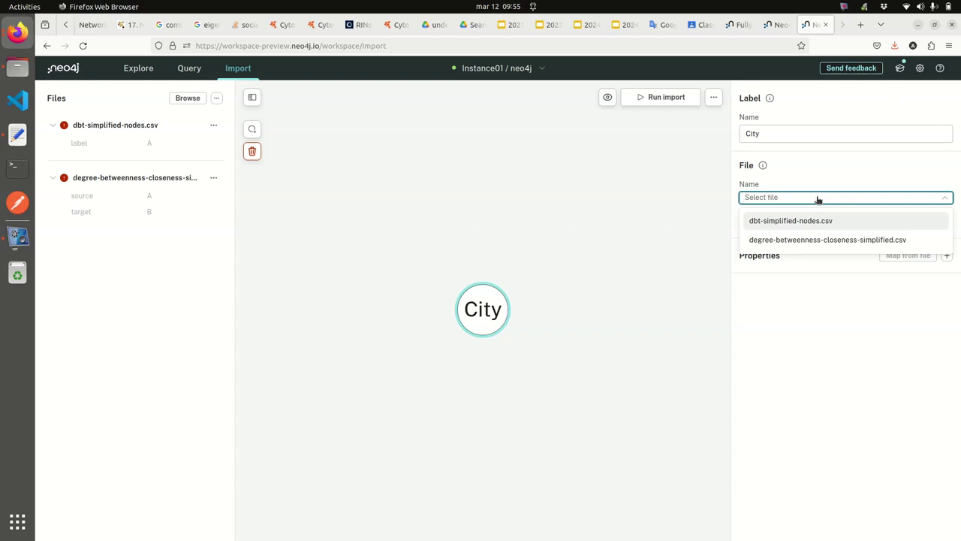
pyautogui.click(840, 181)
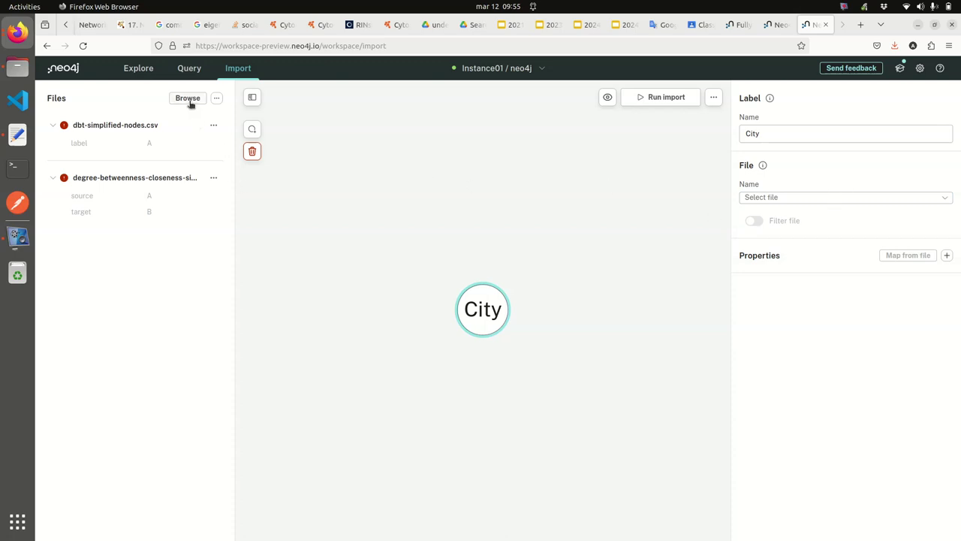
pyautogui.click(213, 128)
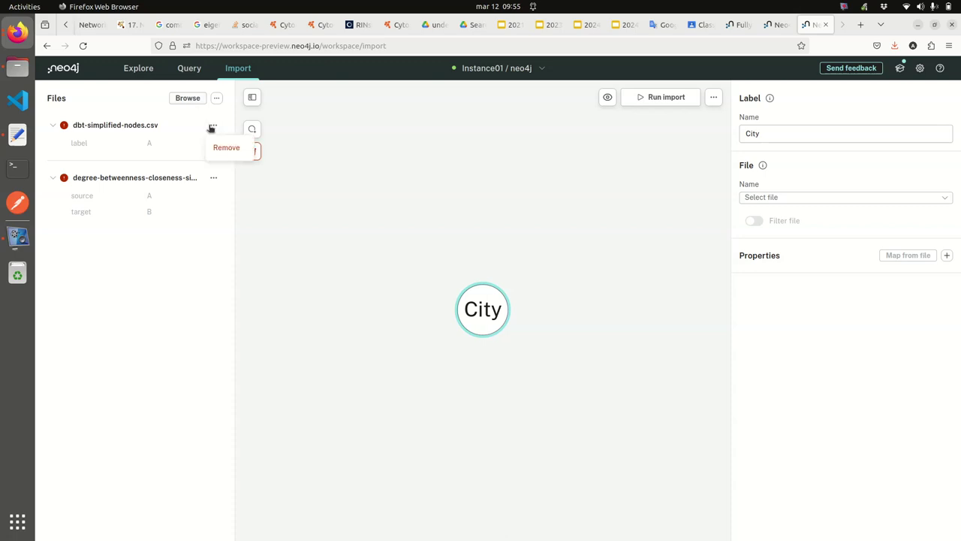
pyautogui.click(217, 146)
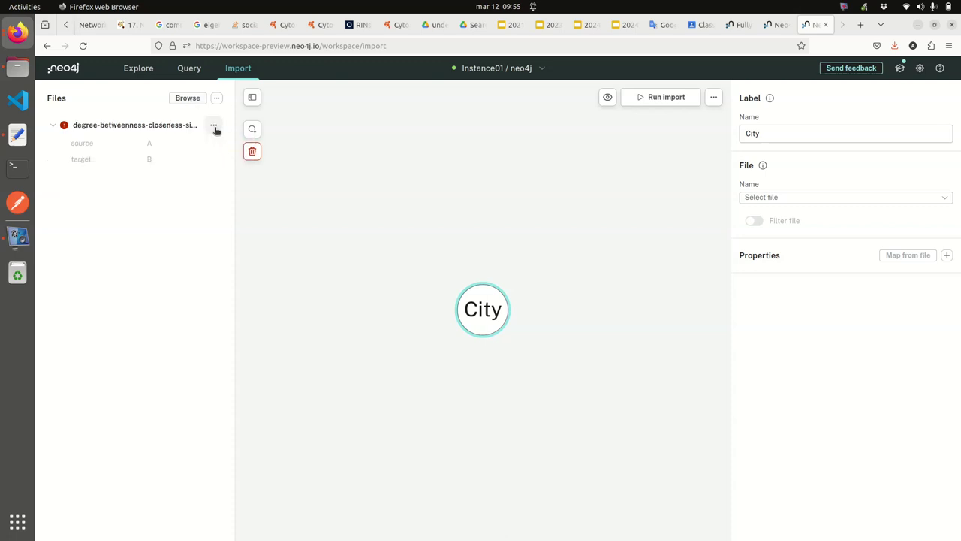
pyautogui.click(214, 126)
pyautogui.click(220, 146)
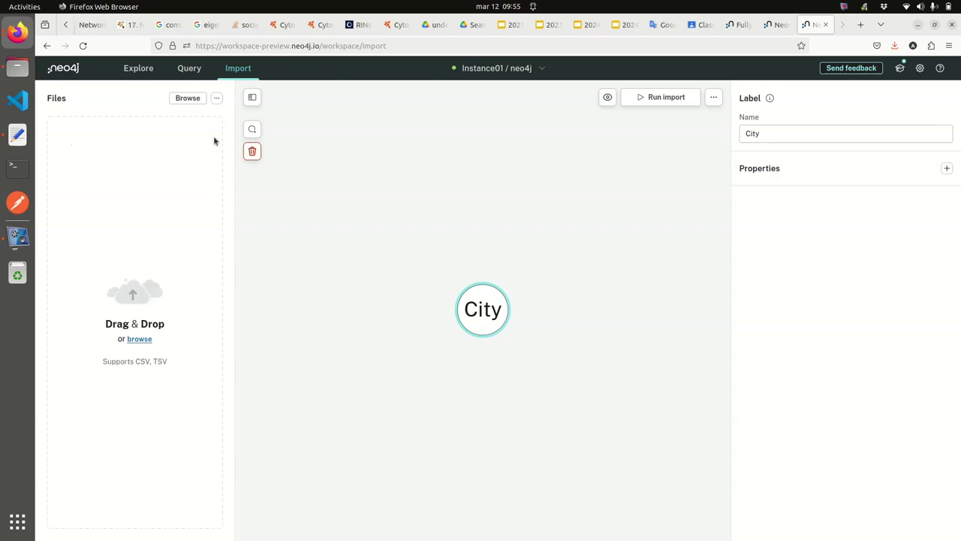
# Upload topology-simple-nodes.csv and assign it as the source file of the City node
pyautogui.click(189, 98)
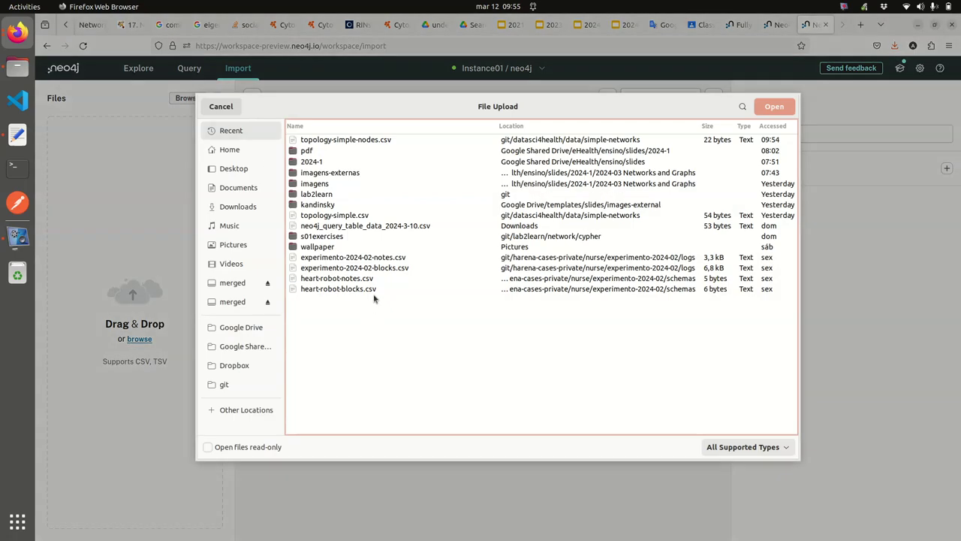
pyautogui.doubleClick(359, 139)
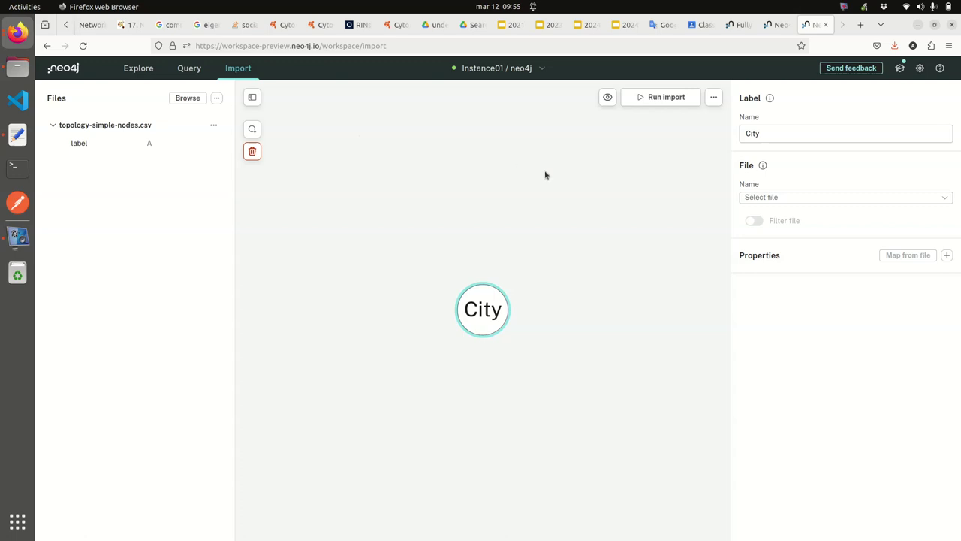
pyautogui.click(800, 198)
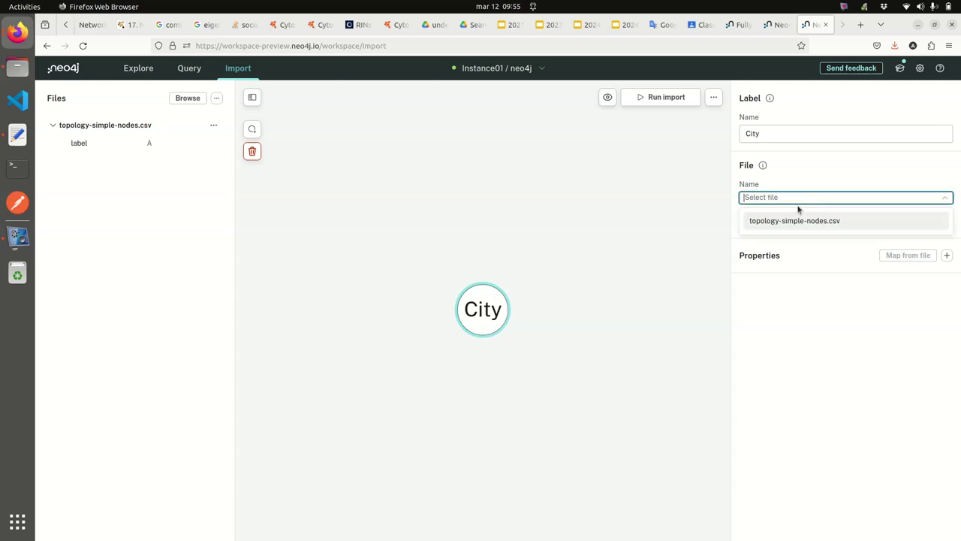
pyautogui.click(794, 220)
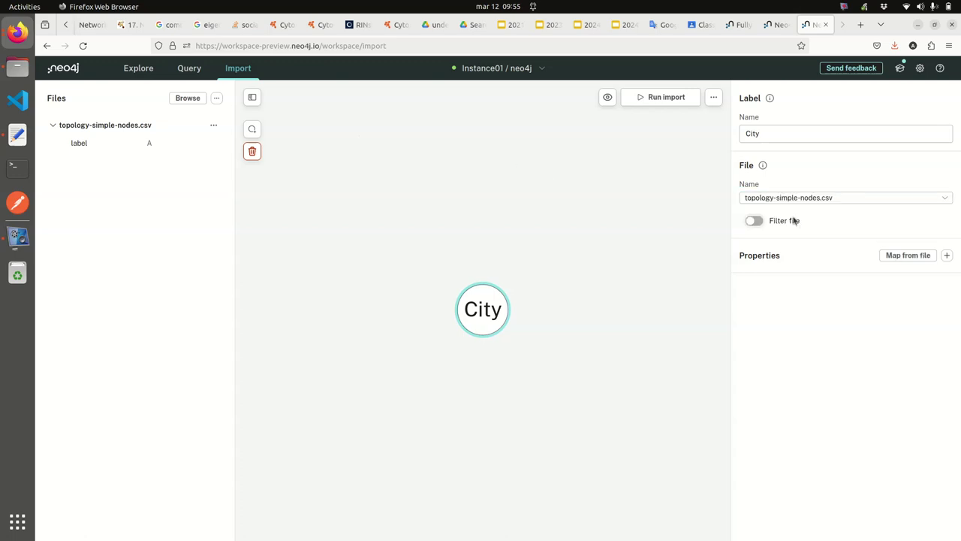
# Map the label column from the file as a property of the City node
pyautogui.click(908, 256)
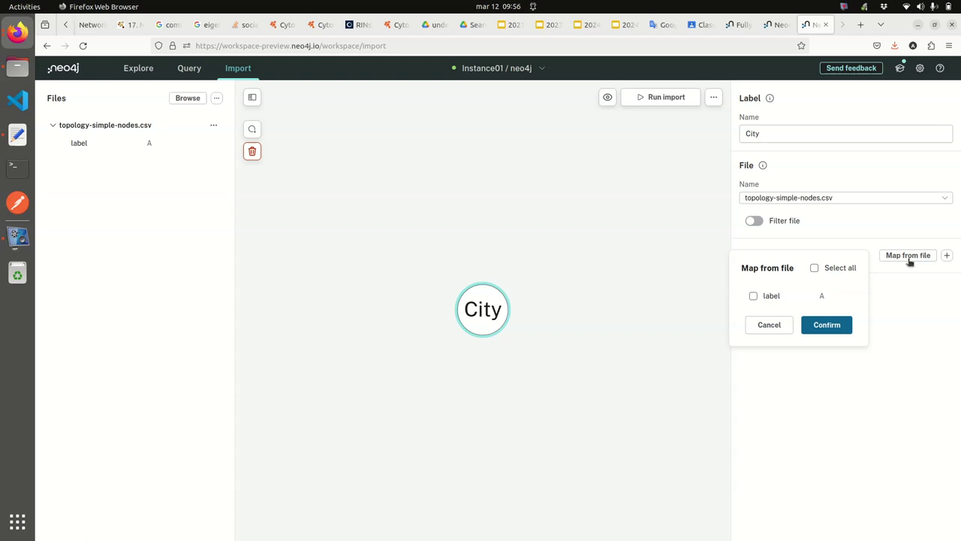
pyautogui.click(754, 296)
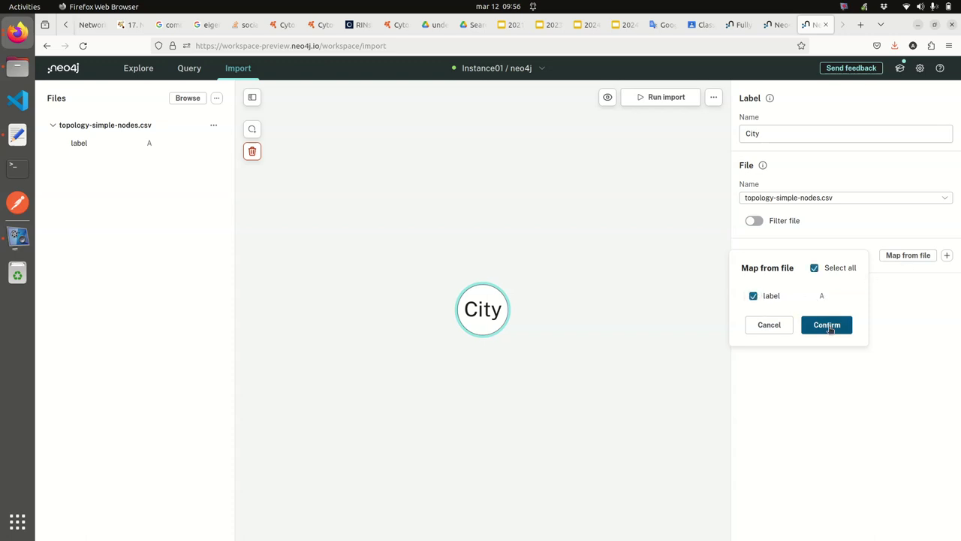
pyautogui.click(829, 328)
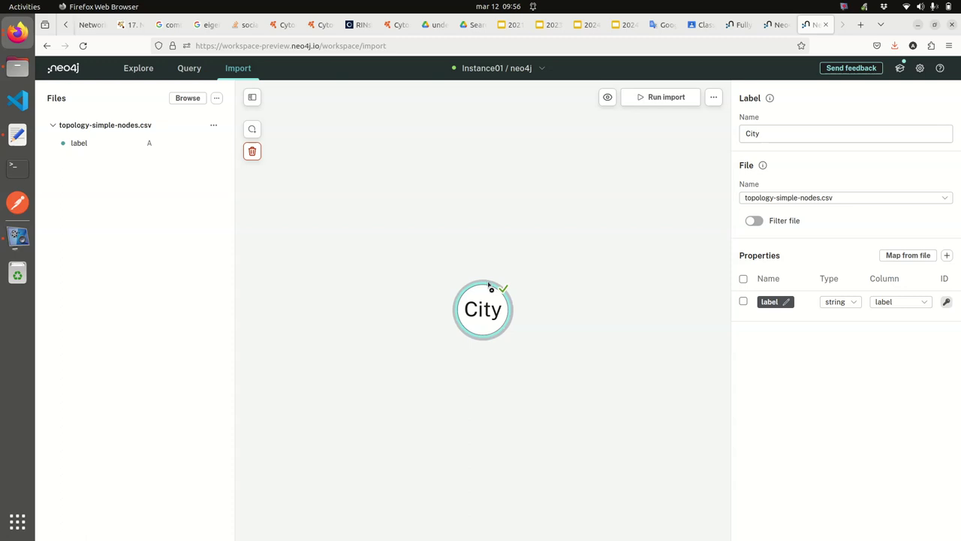
# Create a relationship from the City node to itself and name its type Road
pyautogui.moveTo(489, 285); pyautogui.dragTo(475, 338)
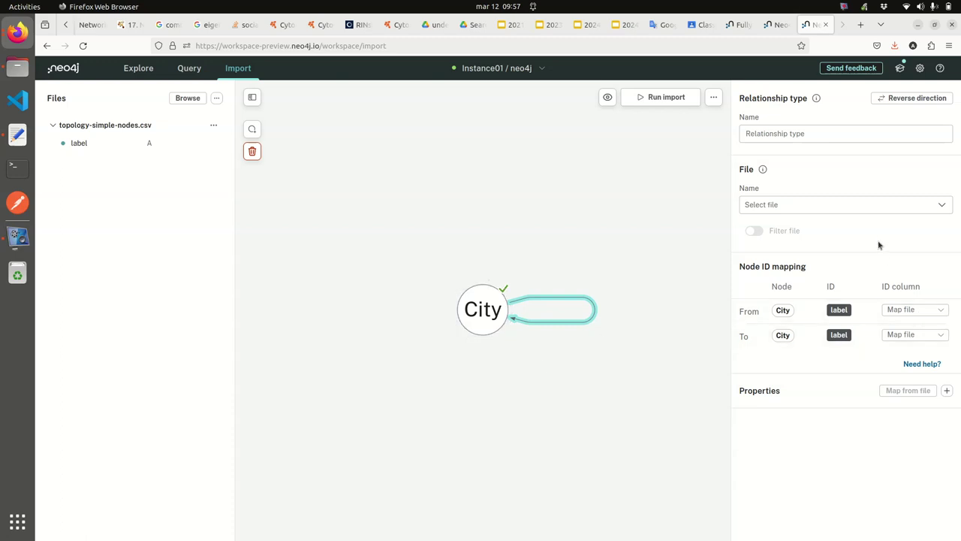
pyautogui.click(842, 138)
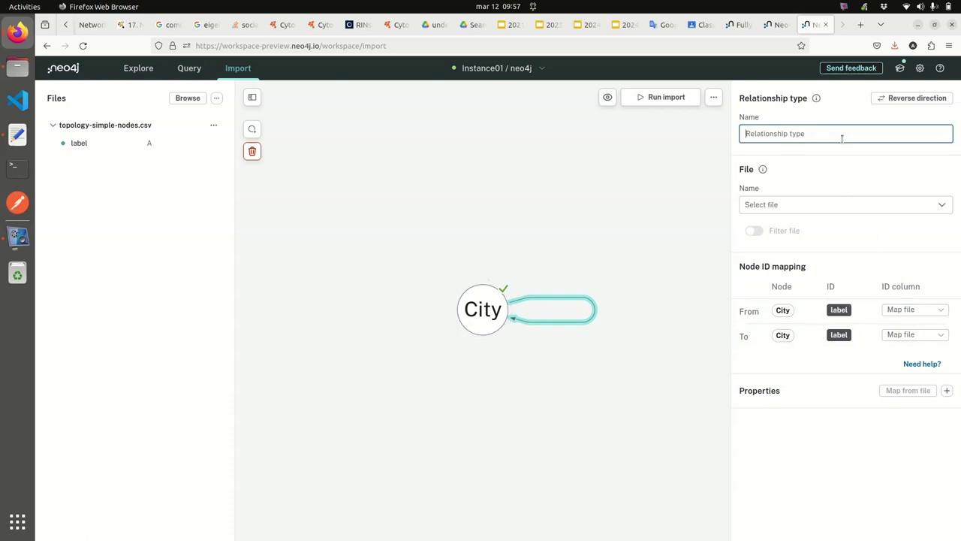
pyautogui.write('Road')
# Upload topology-simple.csv and assign it as the source file of the Road relationship
pyautogui.click(188, 98)
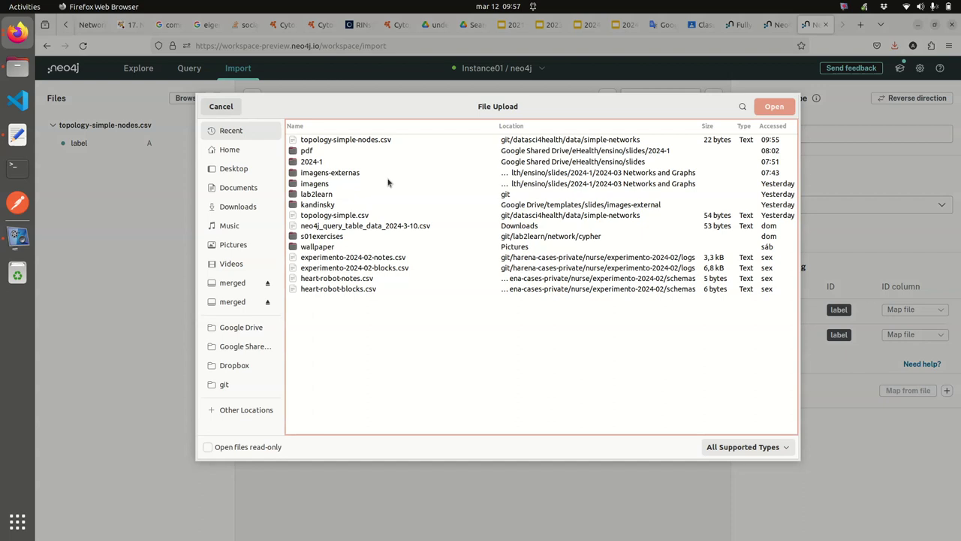
pyautogui.click(351, 216)
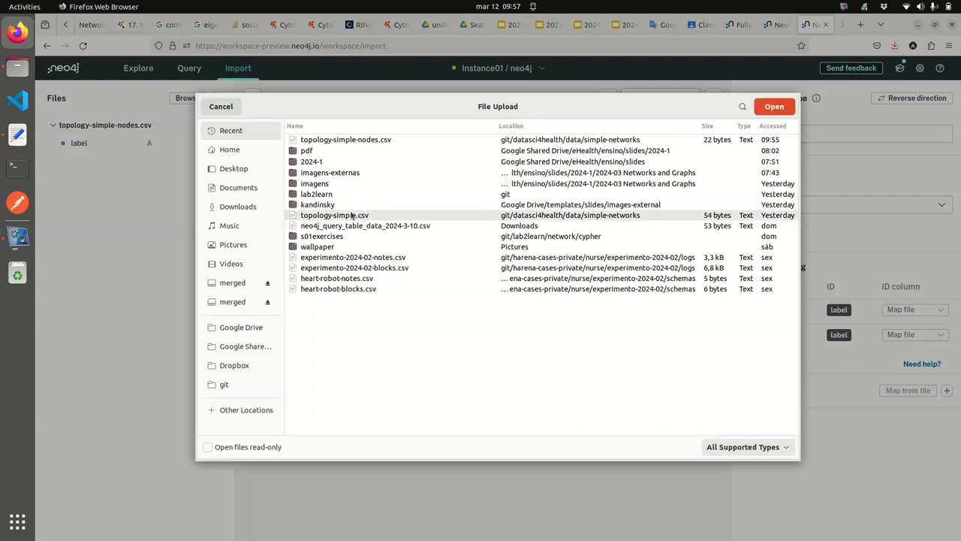
pyautogui.click(773, 112)
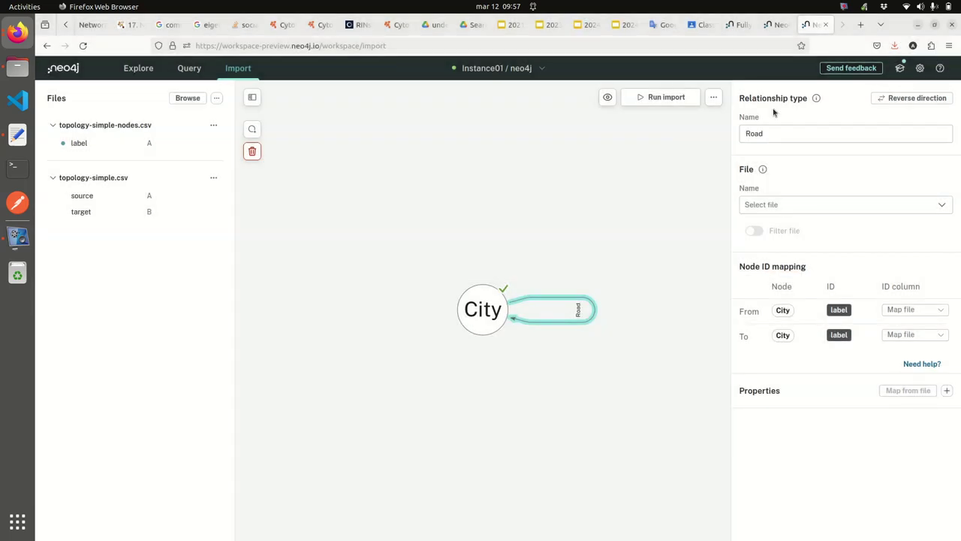
pyautogui.click(796, 205)
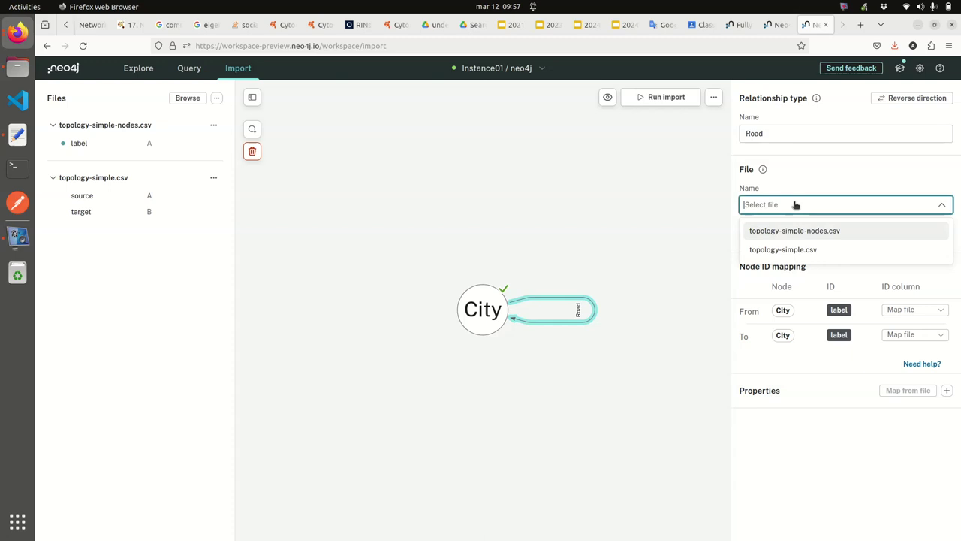
pyautogui.click(793, 250)
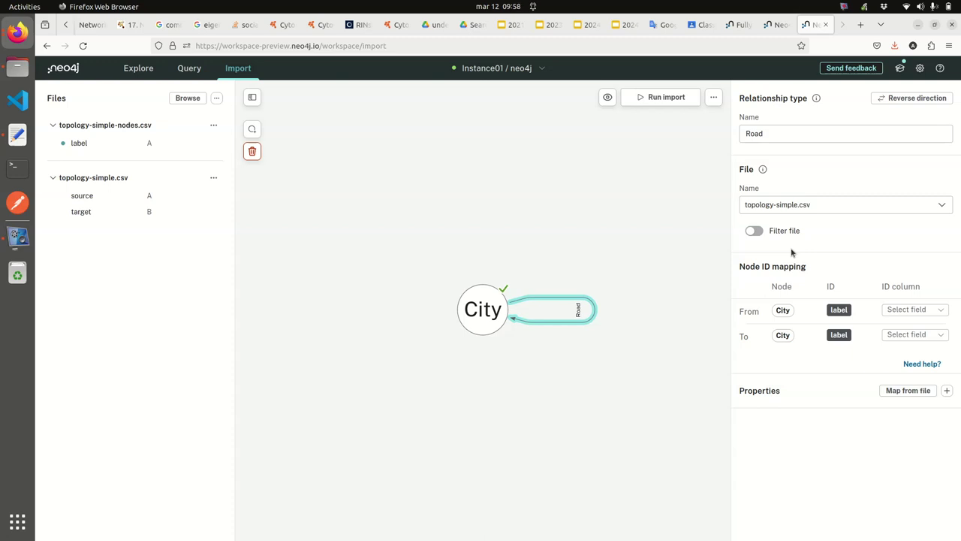
# Map the Road relationship's From ID to the source column and its To ID to the target column
pyautogui.click(908, 309)
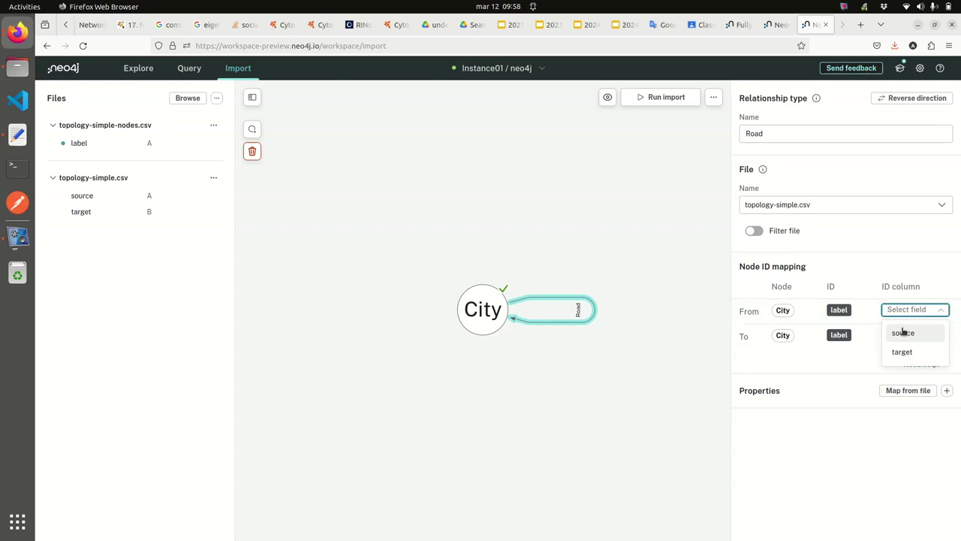
pyautogui.click(904, 332)
pyautogui.click(905, 335)
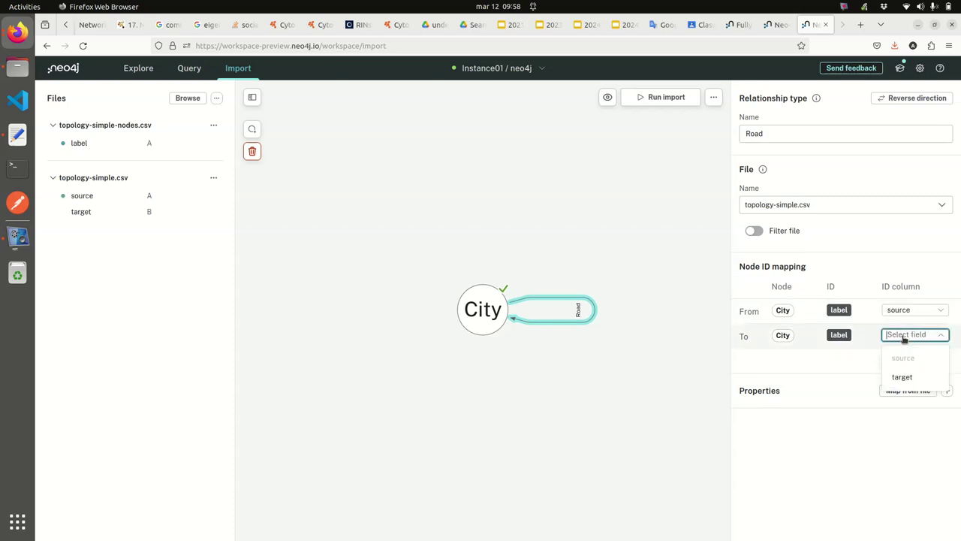
pyautogui.click(903, 377)
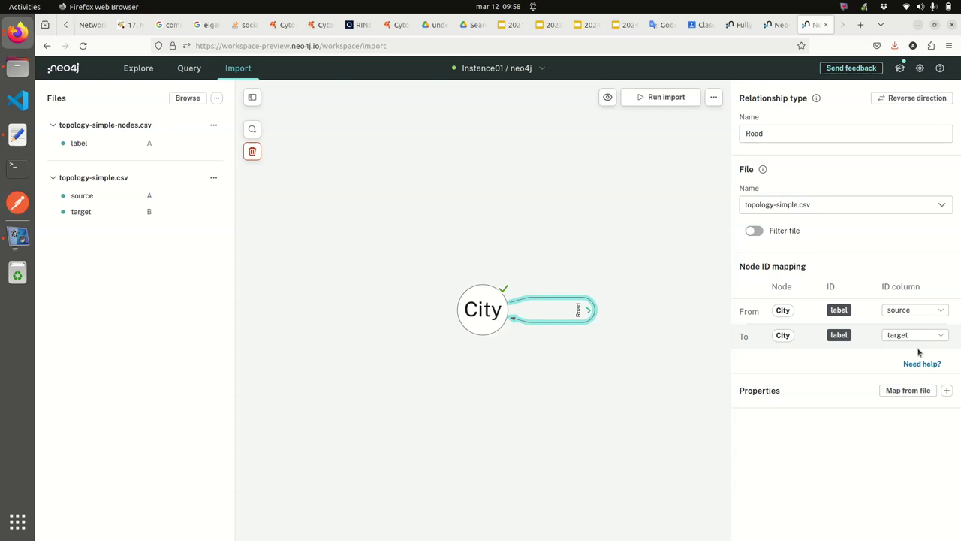
pyautogui.hotkey('alt', 'Tab')
pyautogui.hotkey('alt', 'Tab')
pyautogui.hotkey('alt', 'Tab')
pyautogui.hotkey('alt', 'Tab')
pyautogui.hotkey('alt', 'Tab')
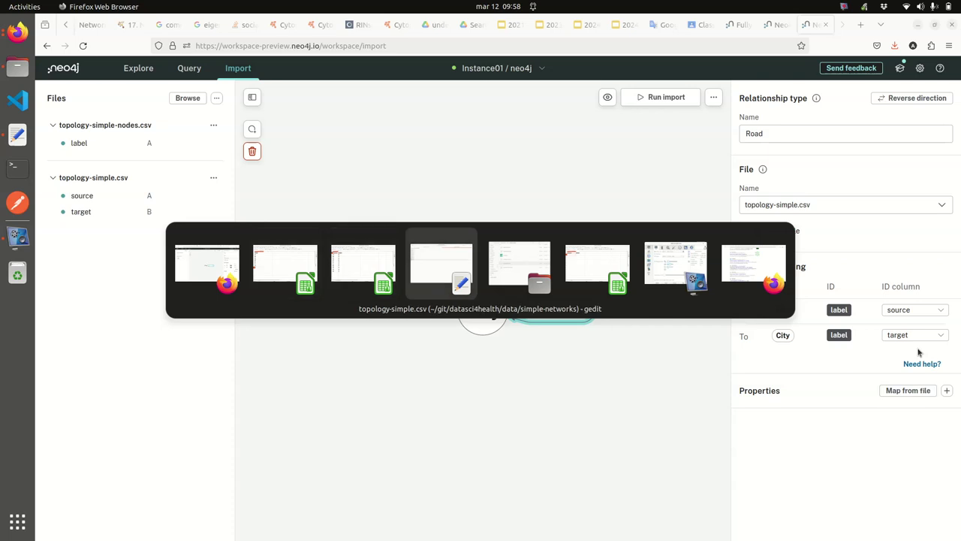
pyautogui.hotkey('alt', 'Tab')
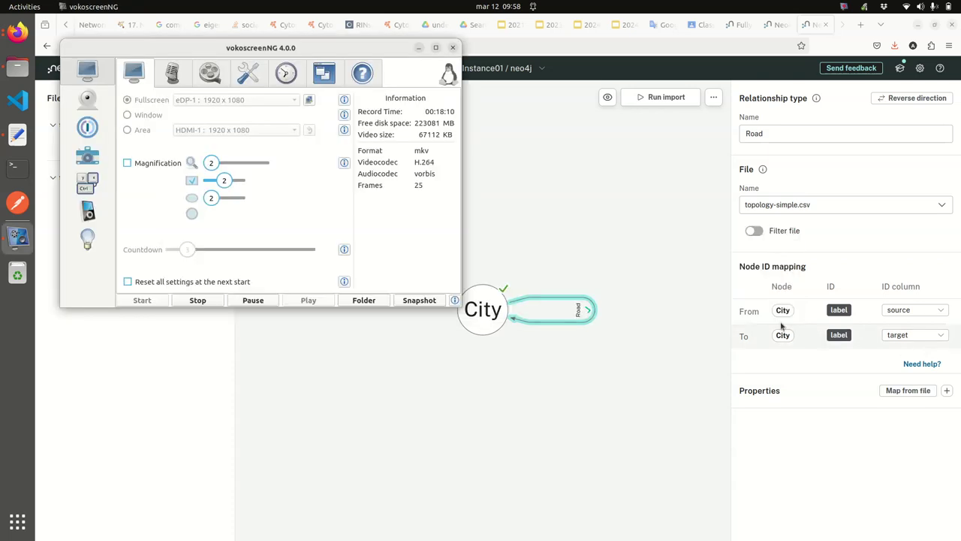
pyautogui.hotkey('alt', 'Tab')
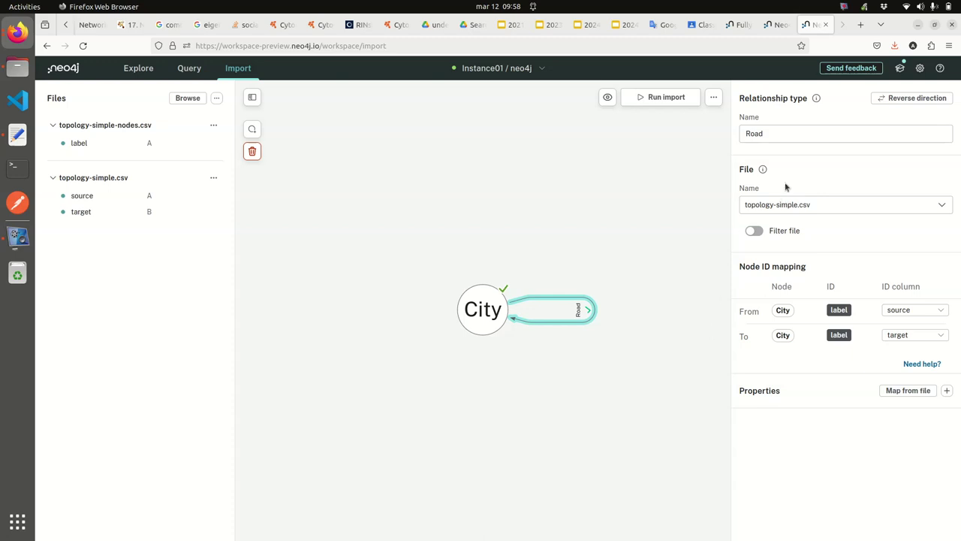
# Run the import of the City nodes and Road relationships and open the imported graph for exploration
pyautogui.click(680, 99)
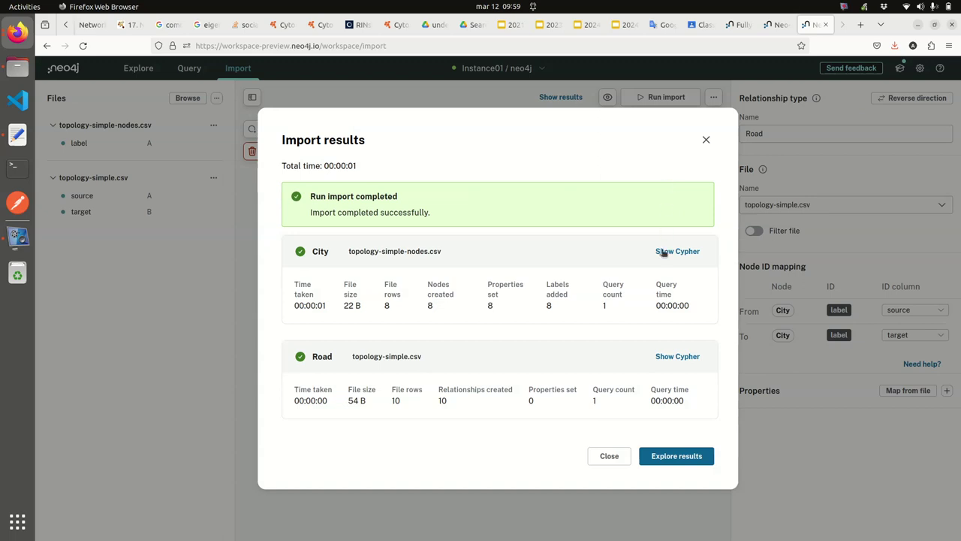
pyautogui.click(671, 458)
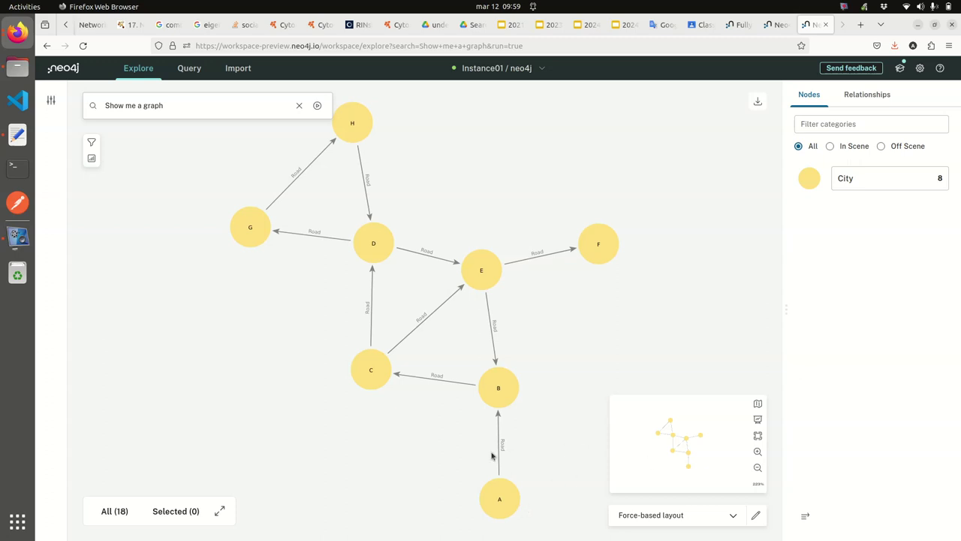
# Spread out the graph by moving node C away to the left and node E away to the right
pyautogui.moveTo(382, 373)
pyautogui.moveTo(382, 373); pyautogui.dragTo(294, 358)
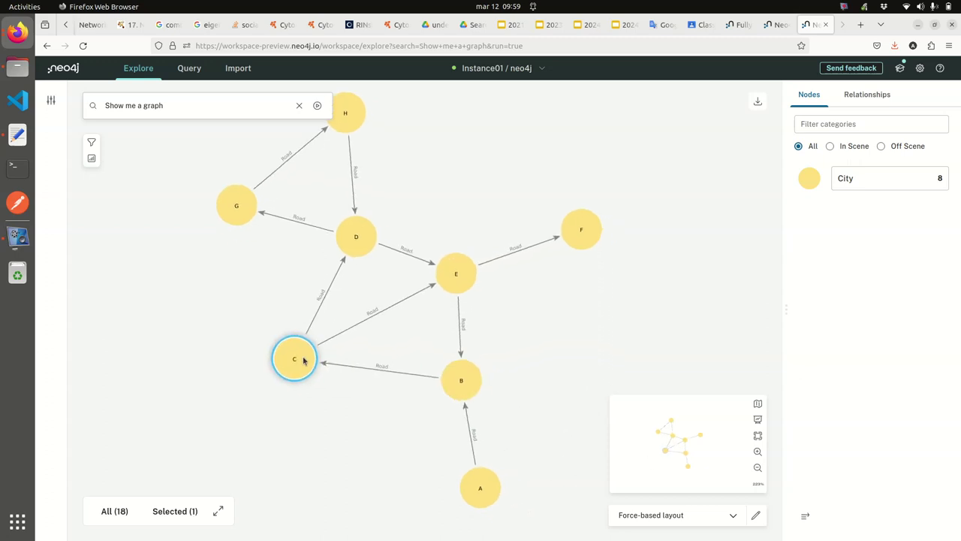
pyautogui.moveTo(425, 282)
pyautogui.moveTo(428, 276); pyautogui.dragTo(570, 293)
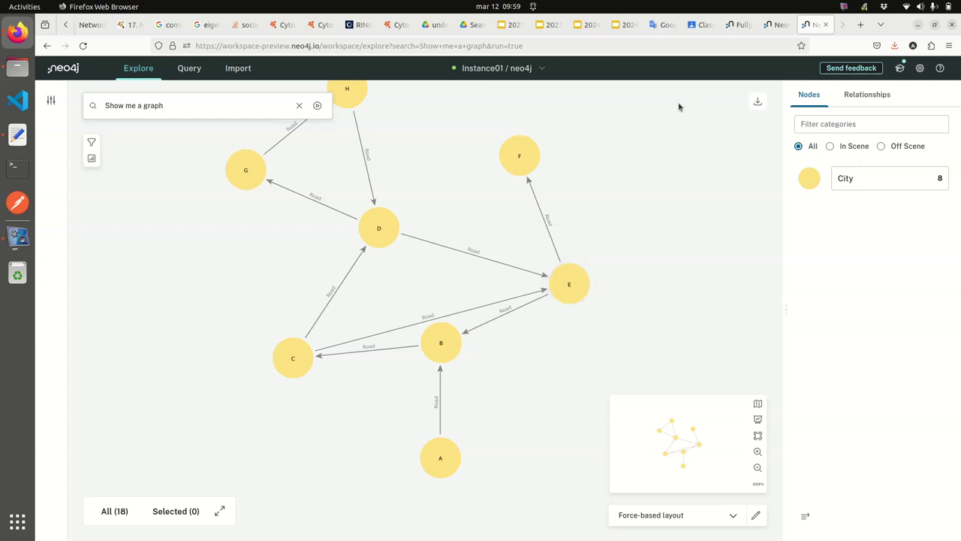
# Switch to the 2024-03 Networks and Graphs presentation in Google Slides, present it full screen, and review the Logical to Physical Model slides
pyautogui.click(629, 25)
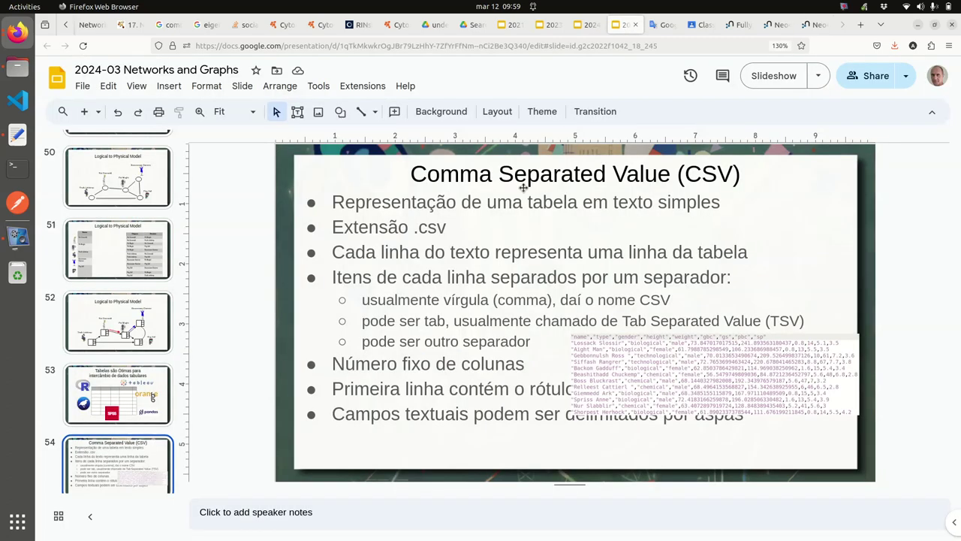
pyautogui.click(782, 77)
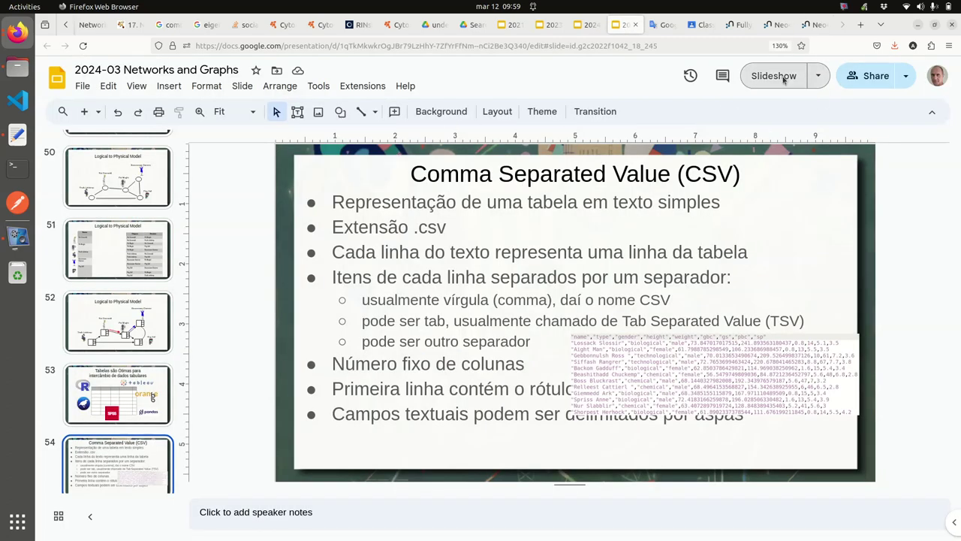
pyautogui.press('Right')
pyautogui.press('Right')
pyautogui.press('Right')
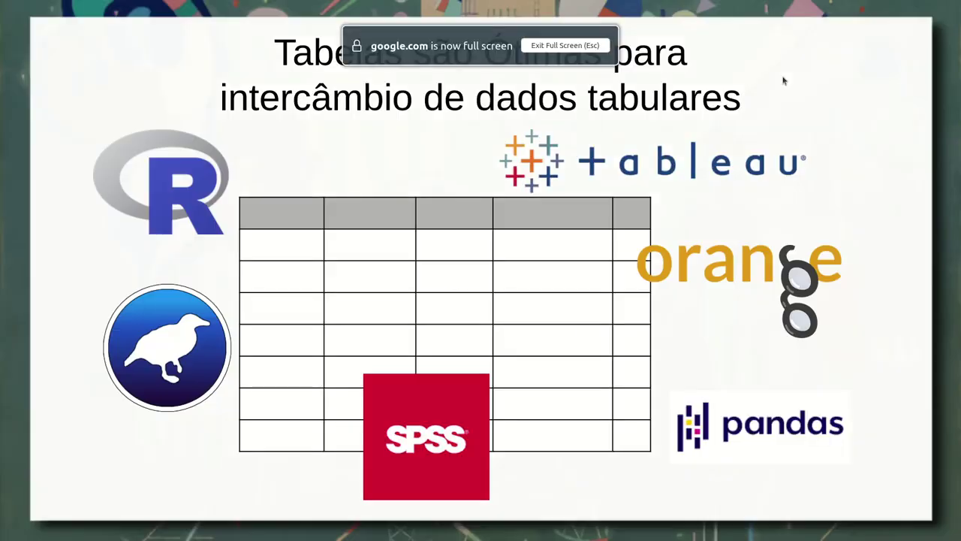
pyautogui.press('Right')
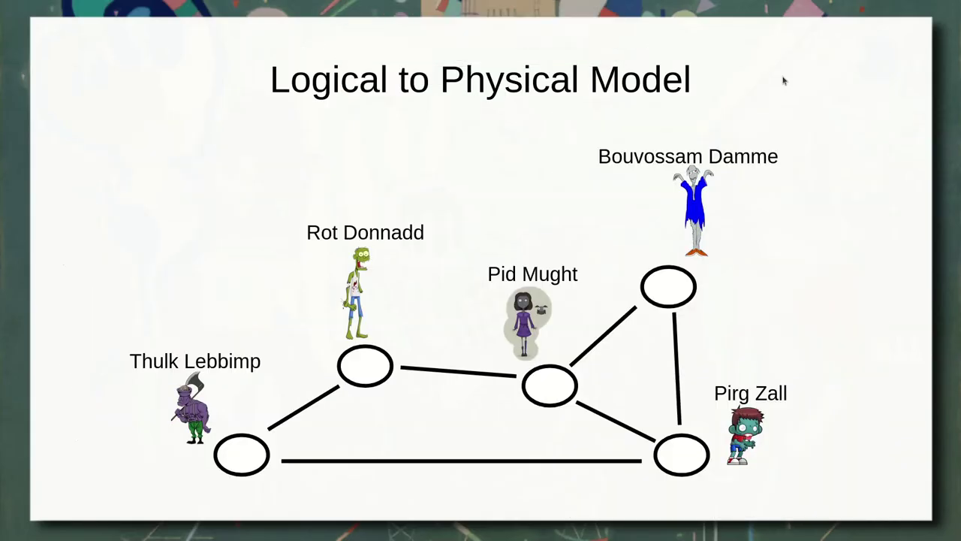
pyautogui.press('Right')
pyautogui.press('Left')
pyautogui.press('Left')
pyautogui.press('Right')
pyautogui.press('Right')
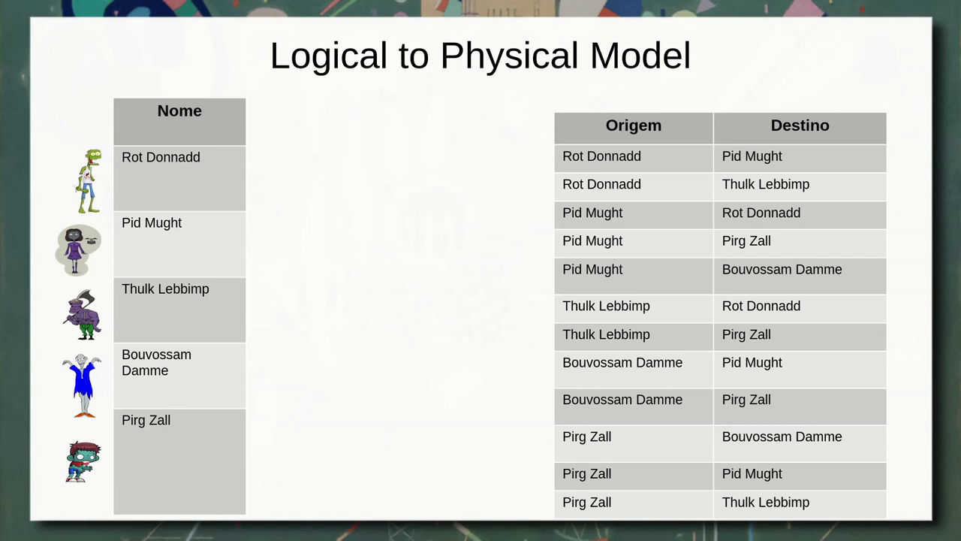
pyautogui.press('Left')
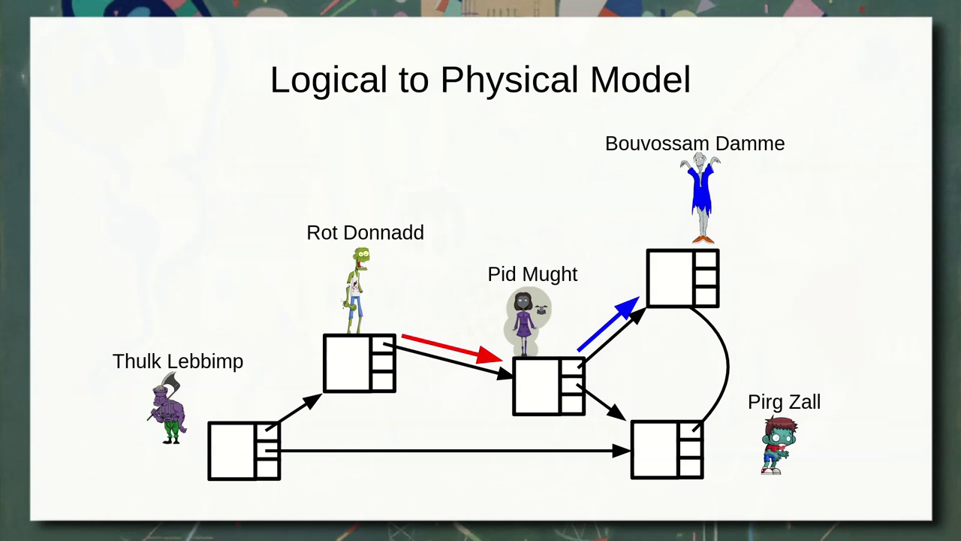